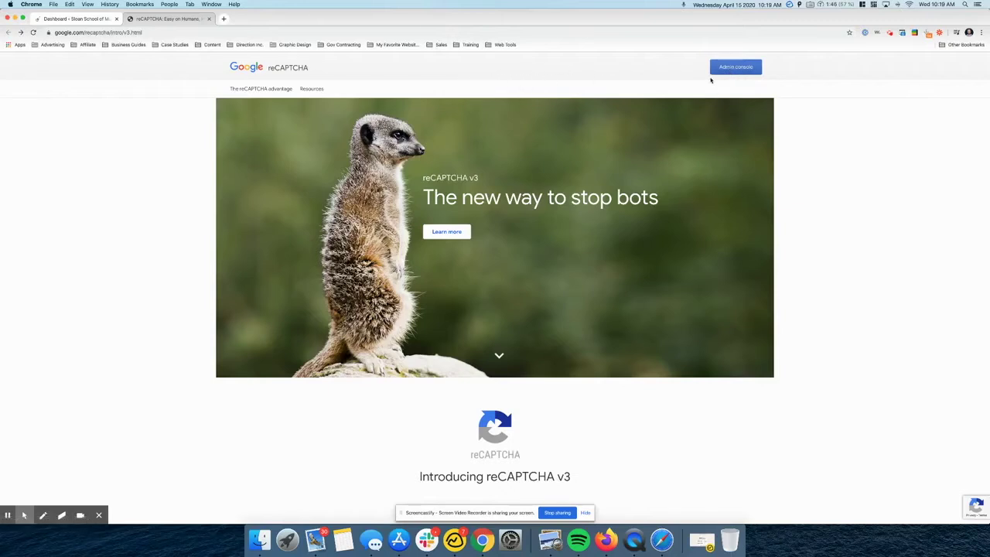
Open the reCAPTCHA admin console to view the registered v3 site's analytics dashboard.
{"action": "left_click", "coordinate": [729, 69]}
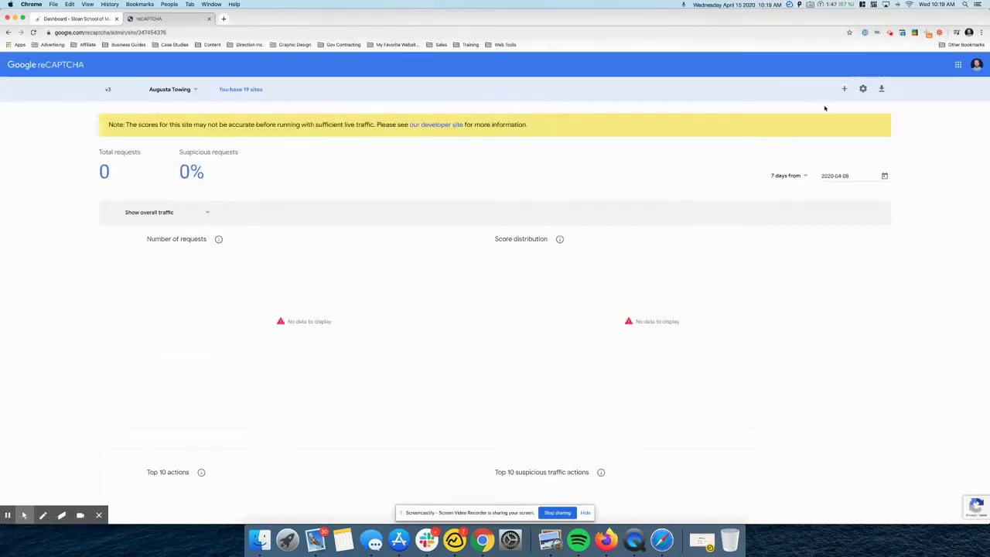
Register a reCAPTCHA v3 site labelled 'Sloan School of Music' for sloanschoolofmusic.com, accepting the terms.
{"action": "left_click", "coordinate": [844, 89]}
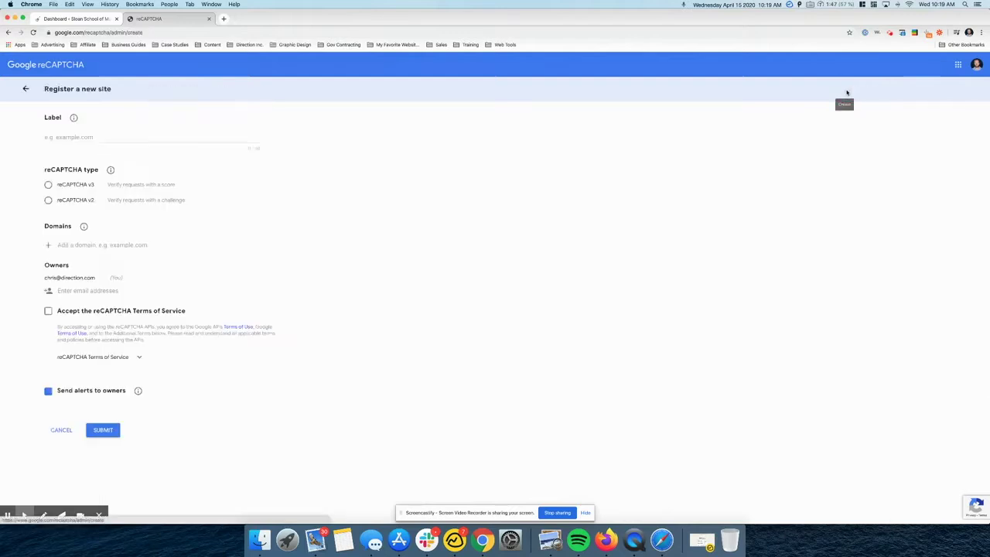
{"action": "left_click", "coordinate": [112, 136]}
{"action": "type", "text": "S"}
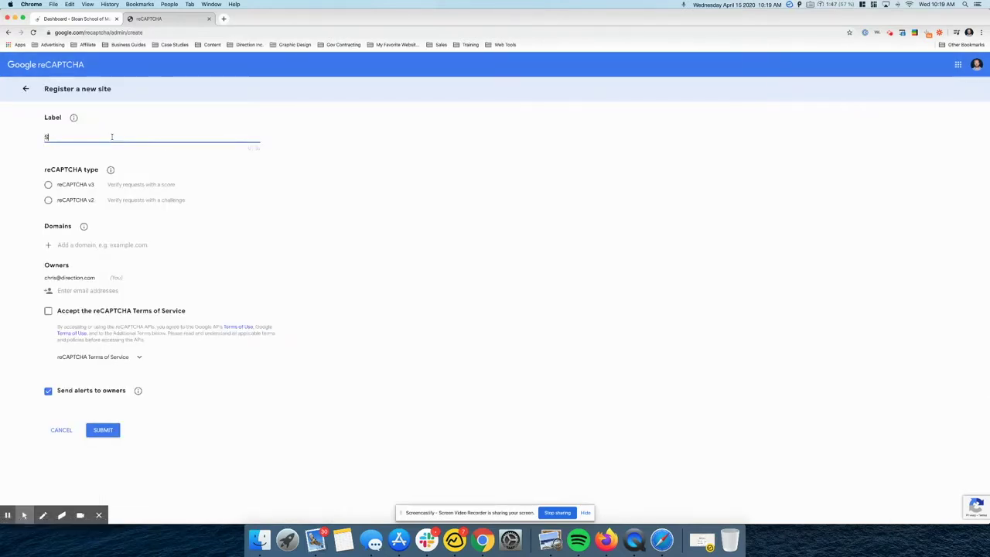
{"action": "type", "text": "loan School o"}
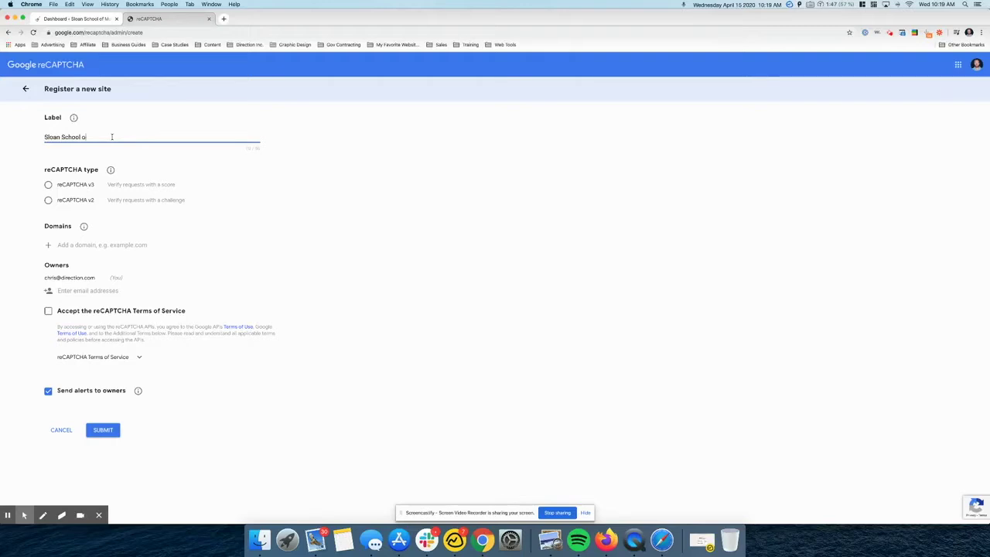
{"action": "type", "text": "f Music"}
{"action": "left_click", "coordinate": [47, 184]}
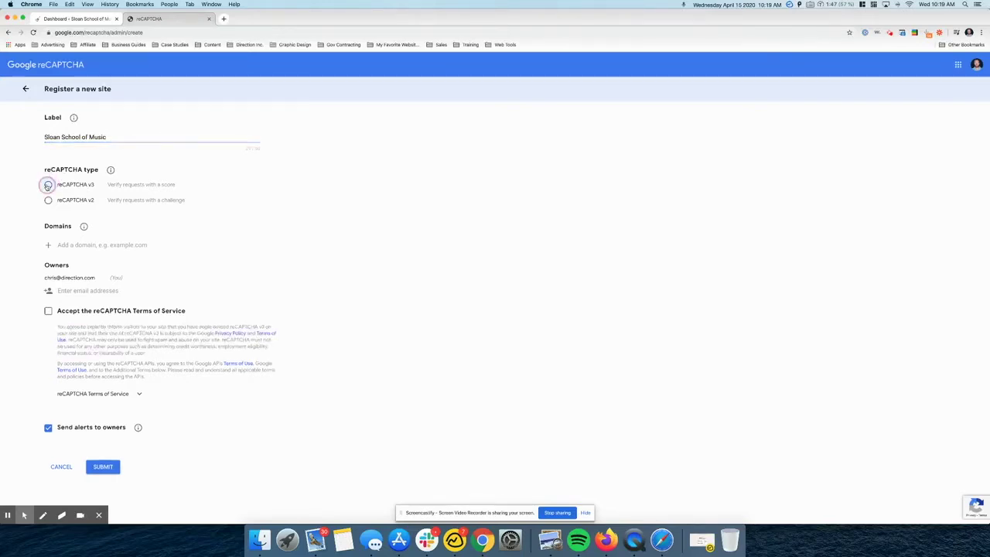
{"action": "left_click", "coordinate": [94, 245]}
{"action": "type", "text": "slo"}
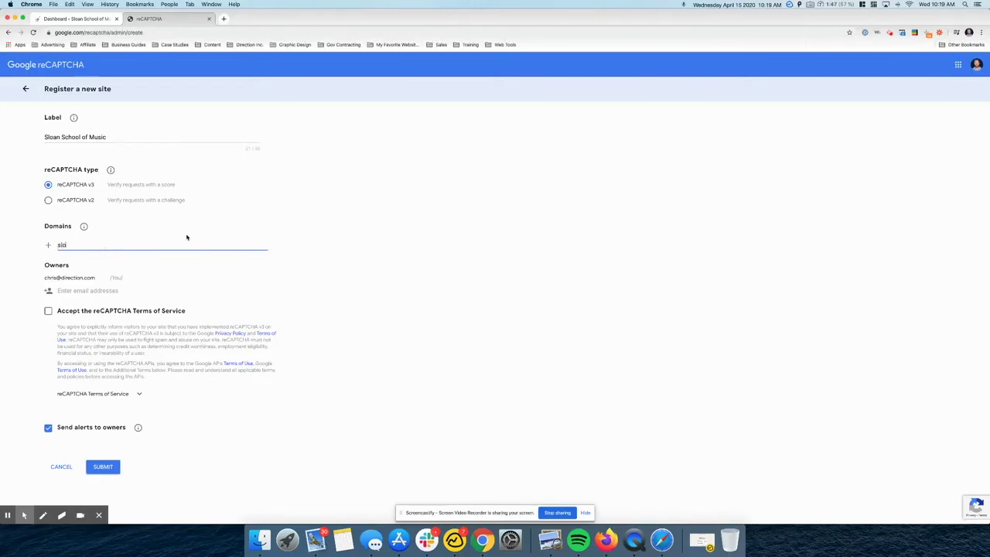
{"action": "type", "text": "anschoolofm"}
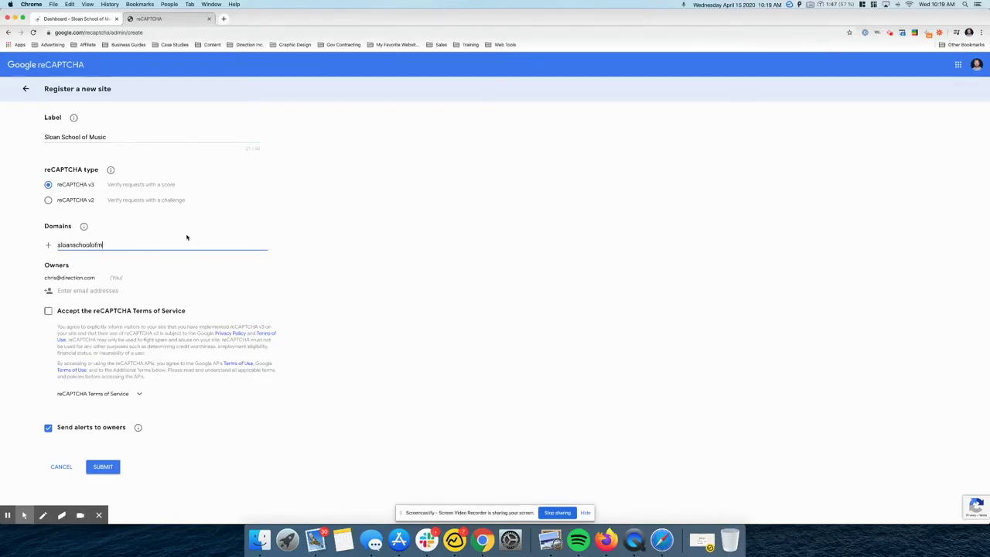
{"action": "type", "text": "usic.com"}
{"action": "left_click", "coordinate": [55, 312]}
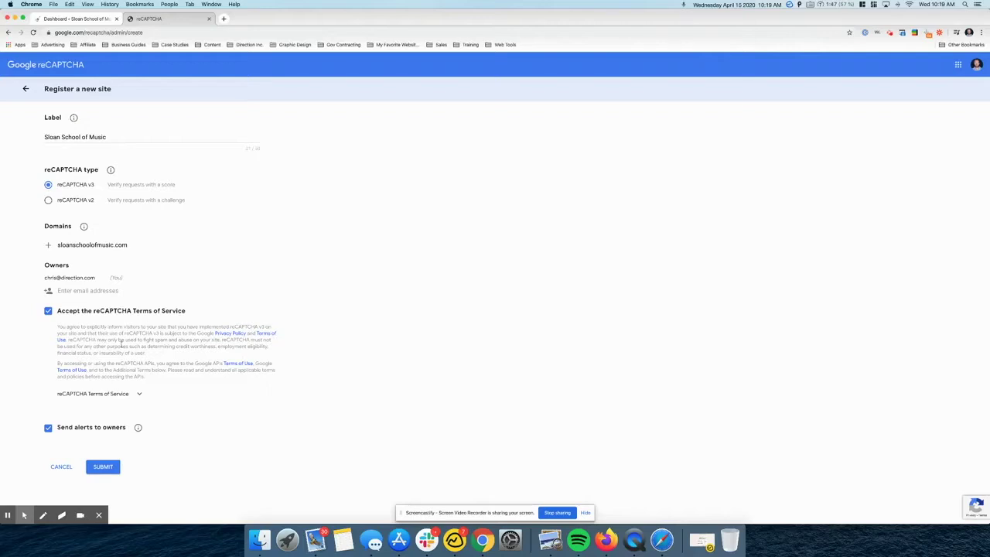
{"action": "left_click", "coordinate": [138, 397]}
{"action": "scroll", "coordinate": [140, 379], "scroll_direction": "down", "scroll_amount": 1}
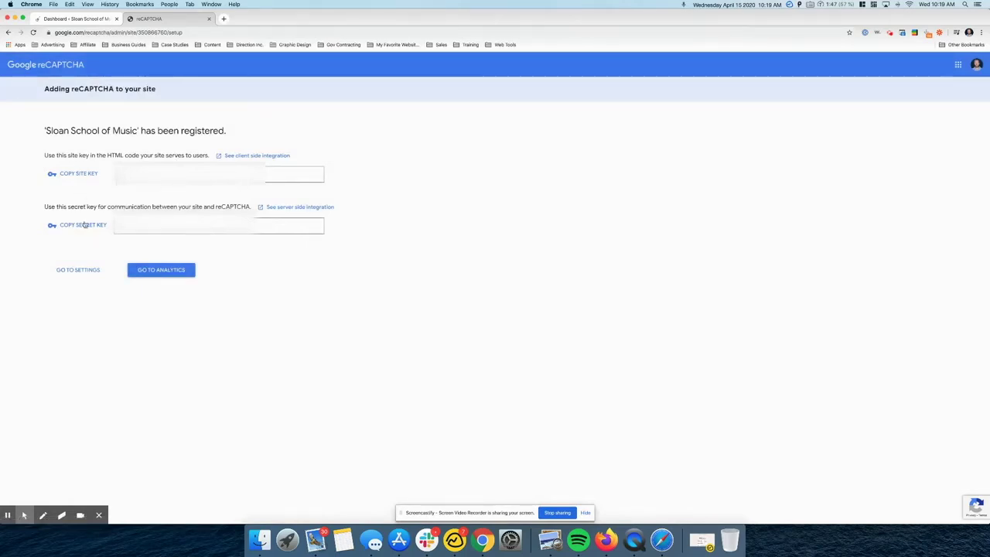
Copy the new site key and secret key, then return to the WordPress dashboard.
{"action": "left_click", "coordinate": [85, 173]}
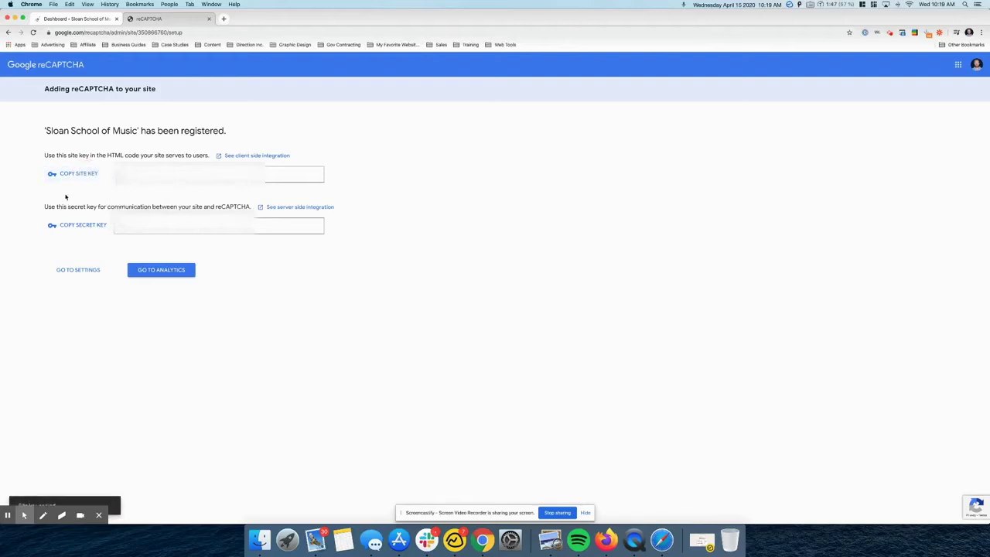
{"action": "left_click", "coordinate": [70, 224]}
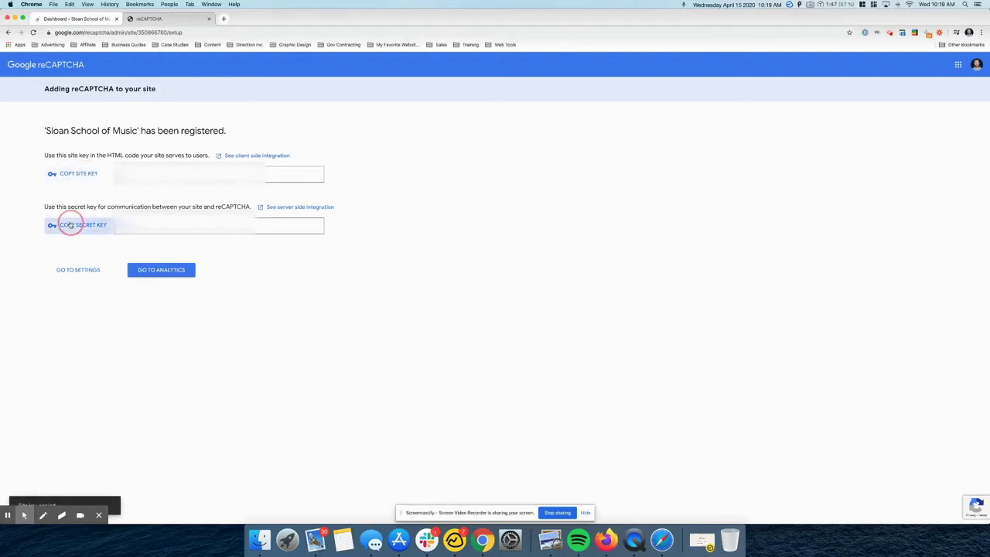
{"action": "left_click", "coordinate": [55, 20]}
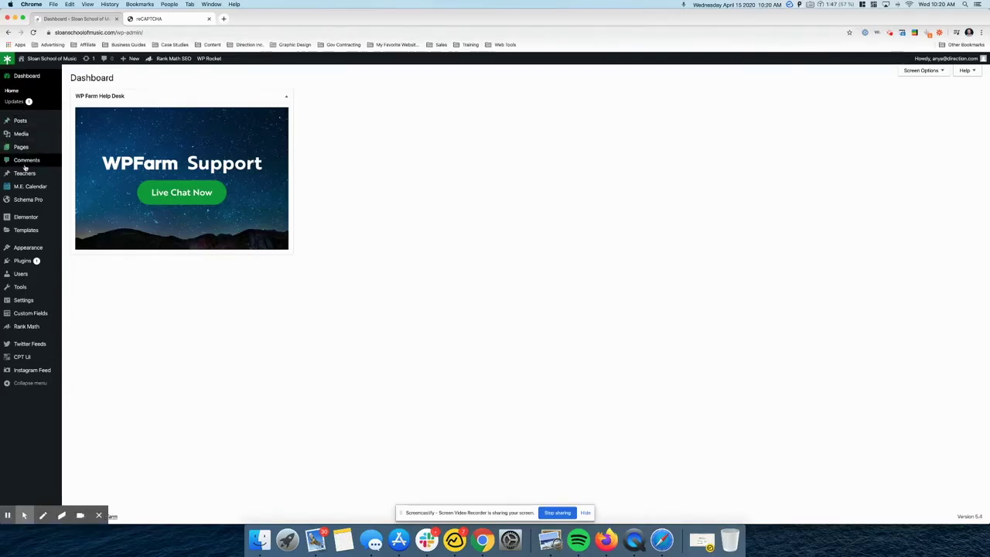
In M.E. Calendar's Google Recaptcha Options, enable reCAPTCHA for the calendar, booking form and event submission.
{"action": "left_click", "coordinate": [7, 495]}
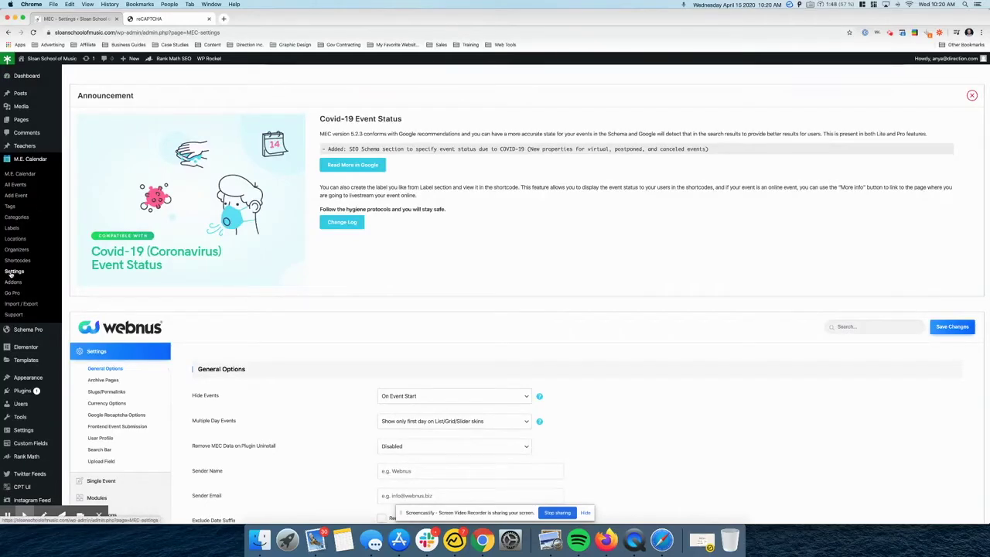
{"action": "scroll", "coordinate": [145, 346], "scroll_direction": "down", "scroll_amount": 3}
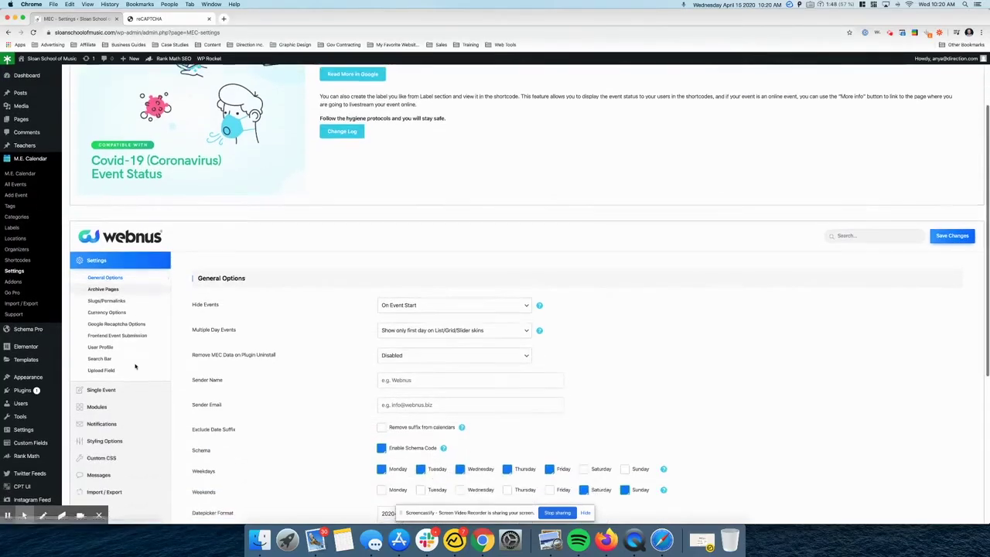
{"action": "left_click", "coordinate": [131, 322]}
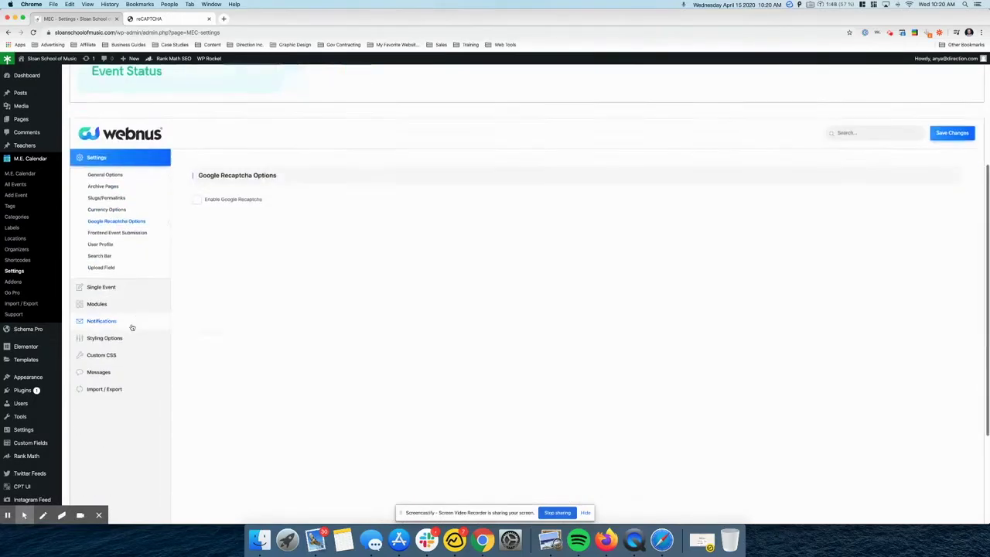
{"action": "left_click", "coordinate": [198, 150]}
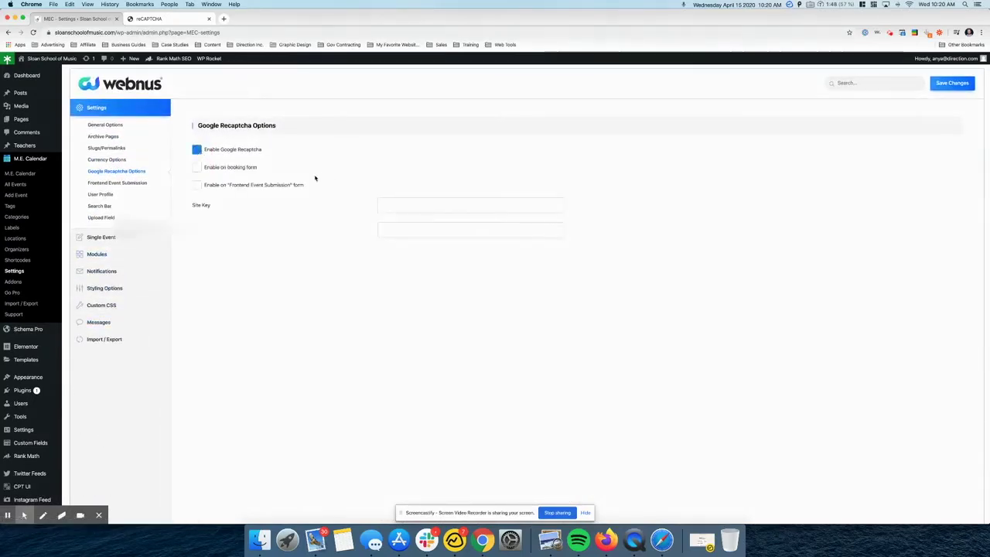
{"action": "left_click", "coordinate": [197, 167]}
{"action": "left_click", "coordinate": [198, 186]}
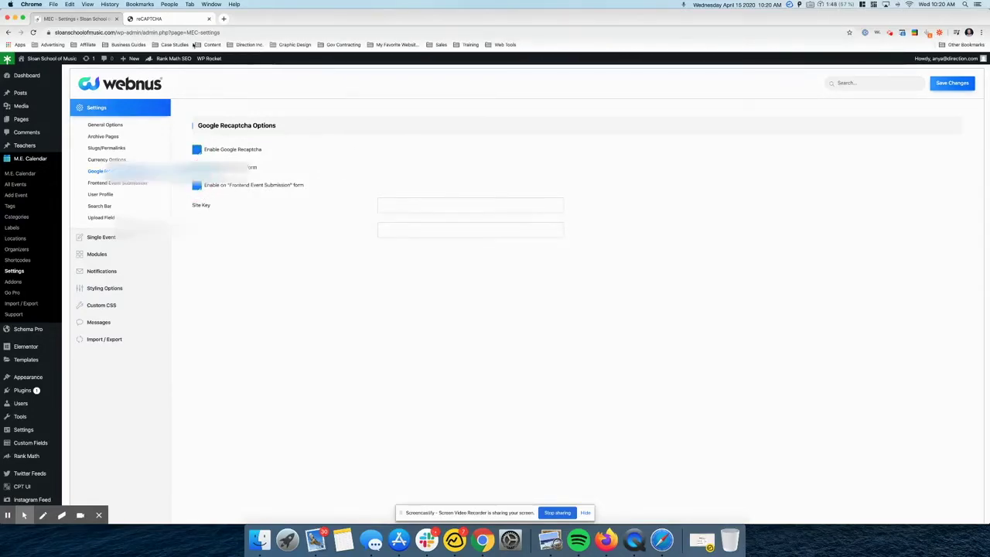
Paste the reCAPTCHA site key and secret key into the calendar settings and save.
{"action": "left_click", "coordinate": [166, 18]}
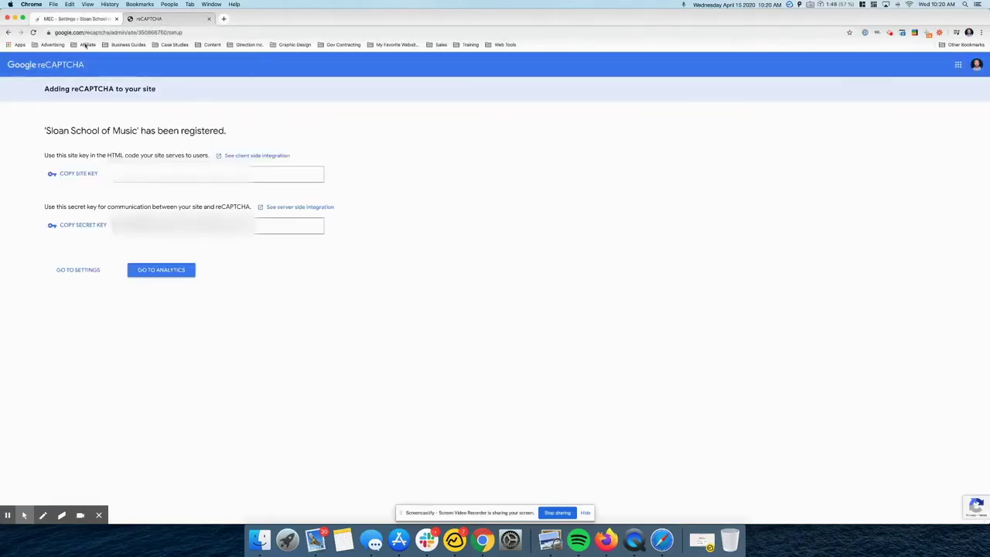
{"action": "left_click", "coordinate": [77, 173]}
{"action": "left_click", "coordinate": [77, 19]}
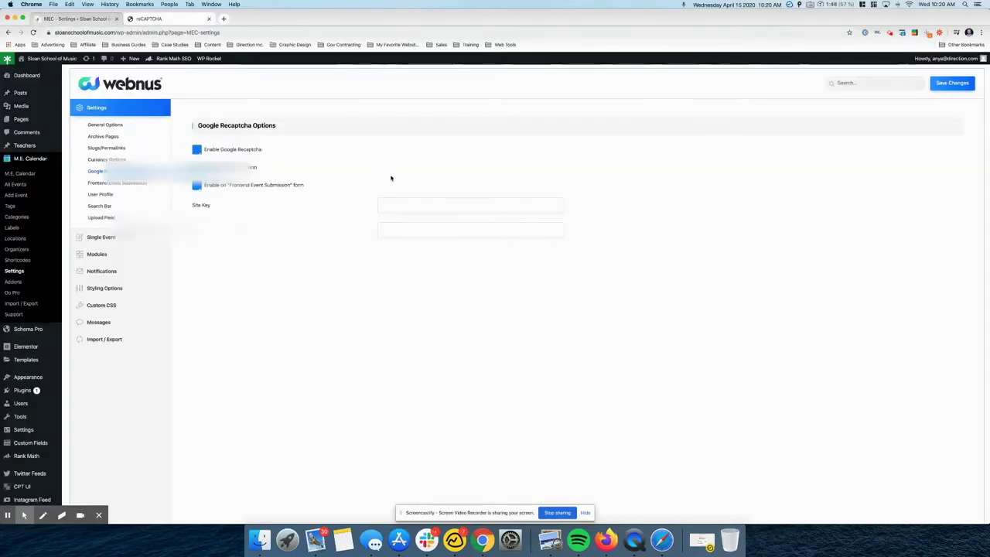
{"action": "left_click", "coordinate": [397, 203]}
{"action": "key", "text": "super+v"}
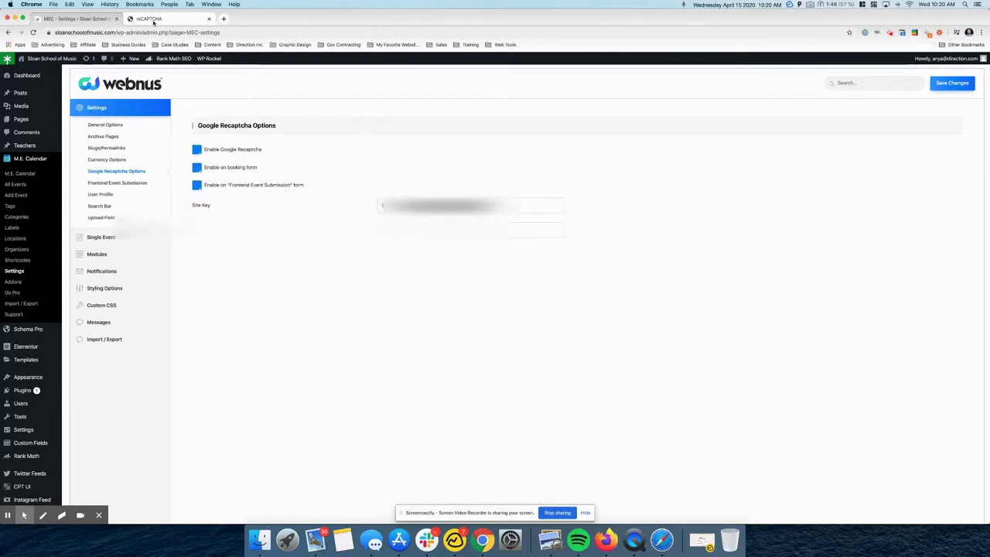
{"action": "left_click", "coordinate": [153, 19]}
{"action": "left_click", "coordinate": [83, 225]}
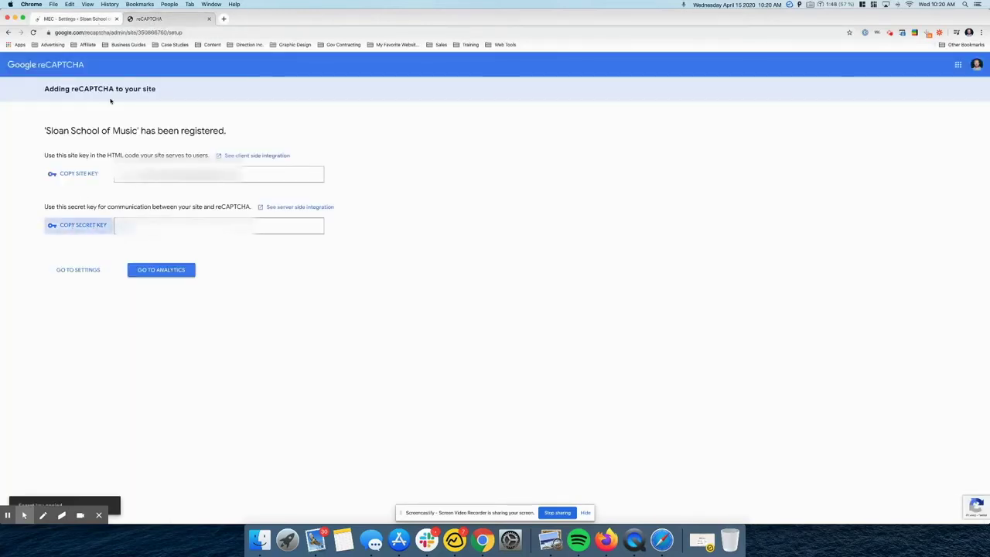
{"action": "left_click", "coordinate": [71, 18]}
{"action": "left_click", "coordinate": [416, 231]}
{"action": "key", "text": "super+v"}
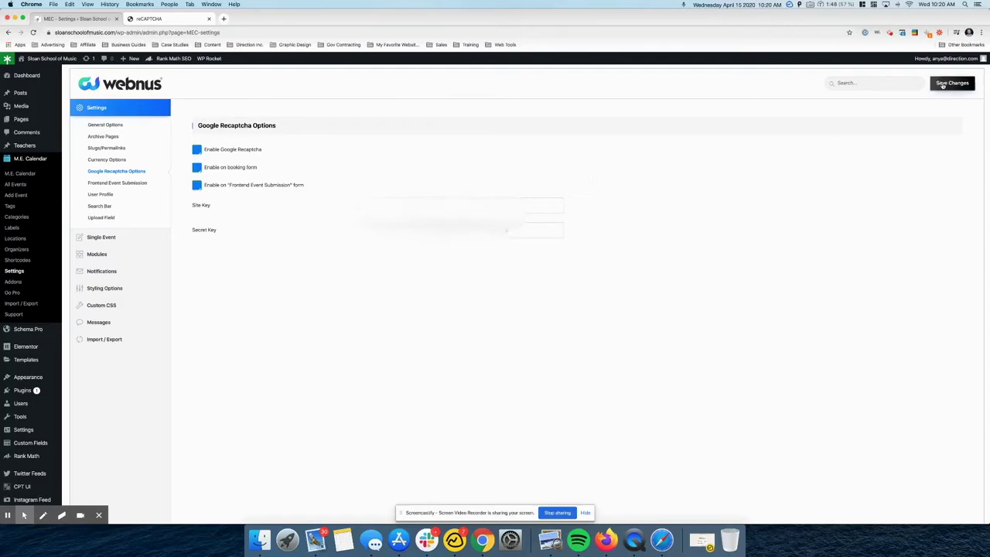
{"action": "left_click", "coordinate": [943, 86]}
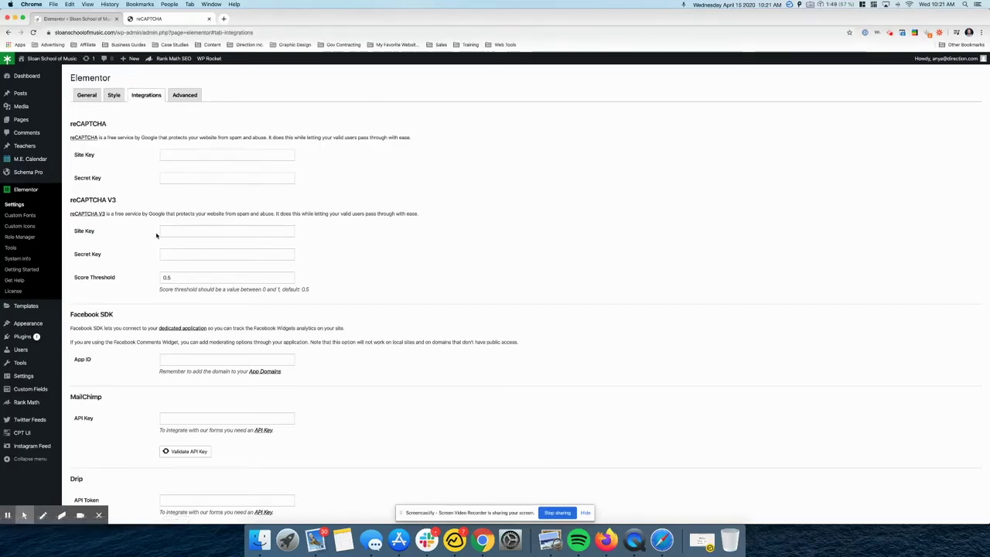
Fetch the reCAPTCHA site key for Elementor's reCAPTCHA V3 Site Key field.
{"action": "left_click_drag", "start_coordinate": [78, 194], "coordinate": [126, 199]}
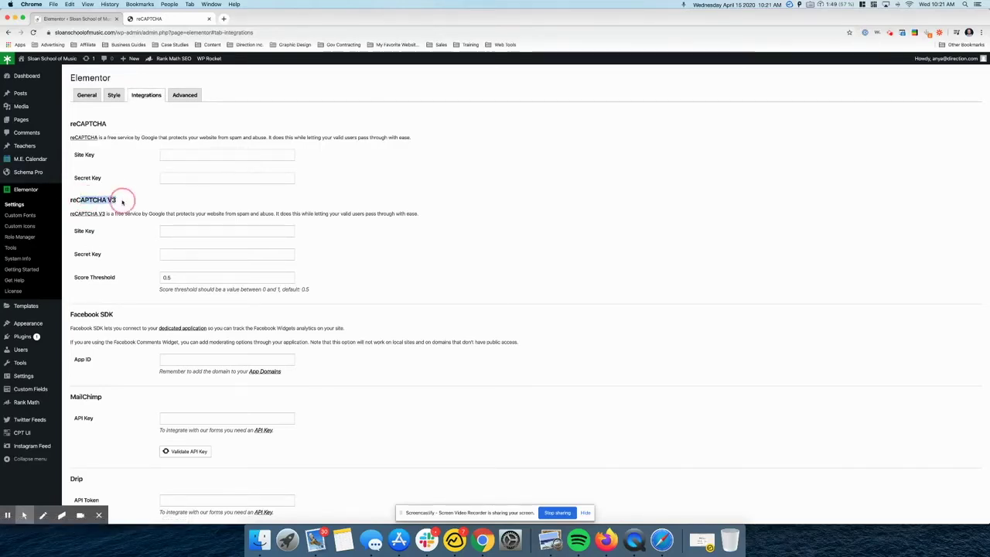
{"action": "left_click", "coordinate": [183, 225]}
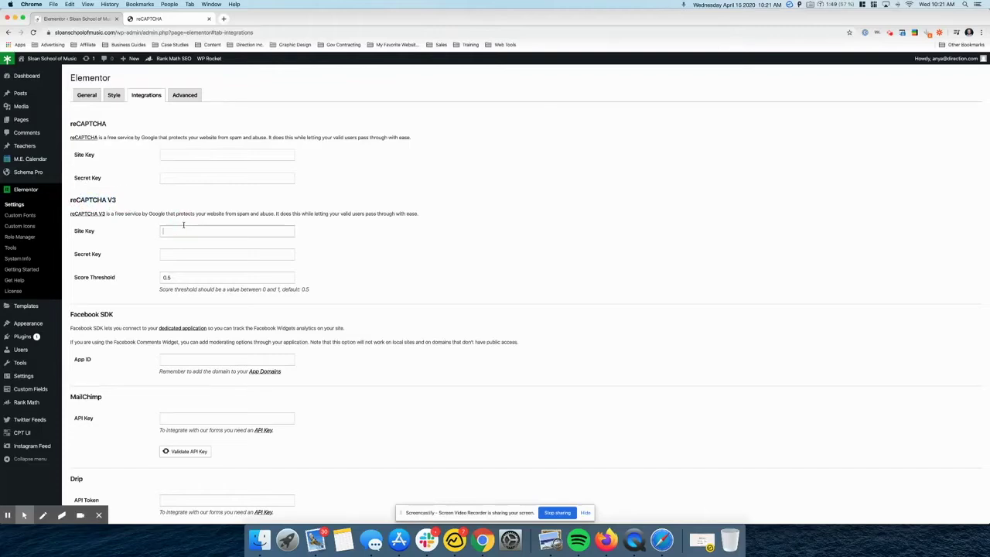
{"action": "left_click", "coordinate": [166, 18]}
{"action": "left_click", "coordinate": [75, 174]}
{"action": "left_click", "coordinate": [75, 19]}
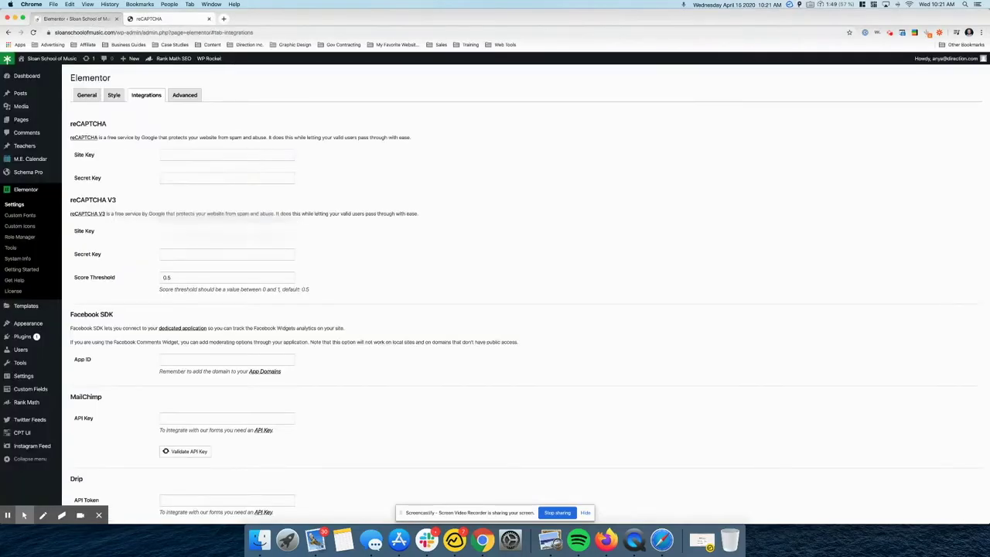
Paste the secret key into the reCAPTCHA V3 Secret Key field and save Elementor's integrations.
{"action": "left_click", "coordinate": [179, 19]}
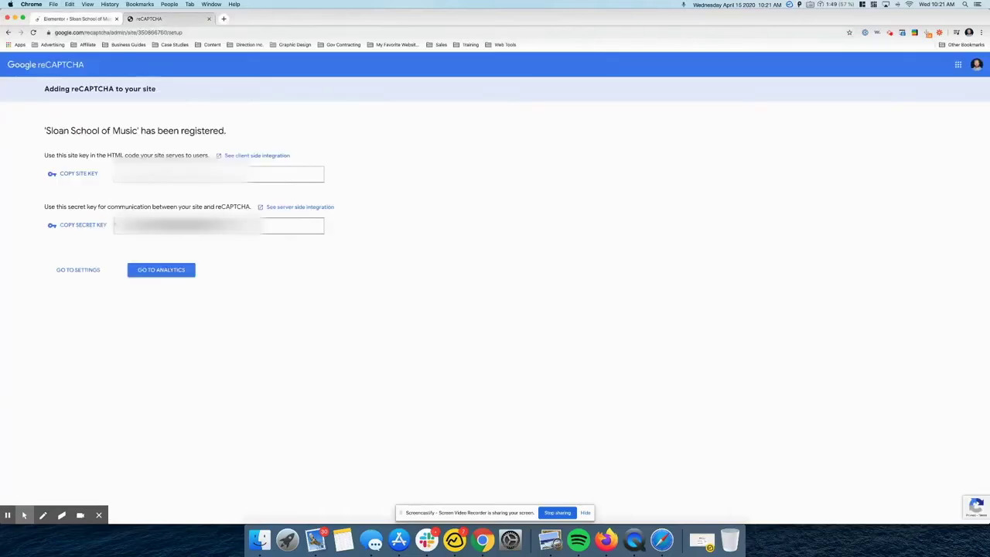
{"action": "left_click", "coordinate": [77, 225]}
{"action": "left_click", "coordinate": [78, 19]}
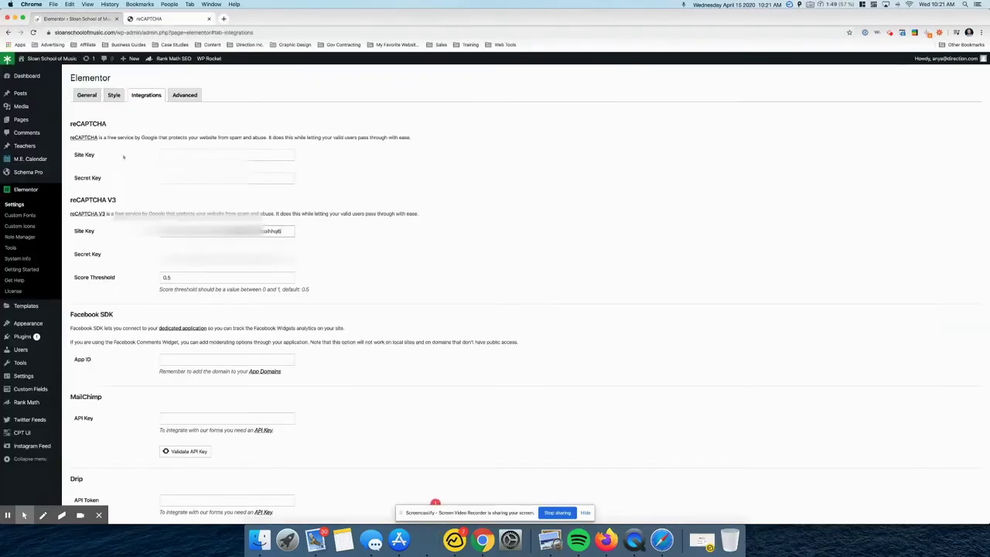
{"action": "left_click", "coordinate": [193, 255]}
{"action": "key", "text": "ctrl+v"}
{"action": "scroll", "coordinate": [338, 253], "scroll_direction": "down", "scroll_amount": 15}
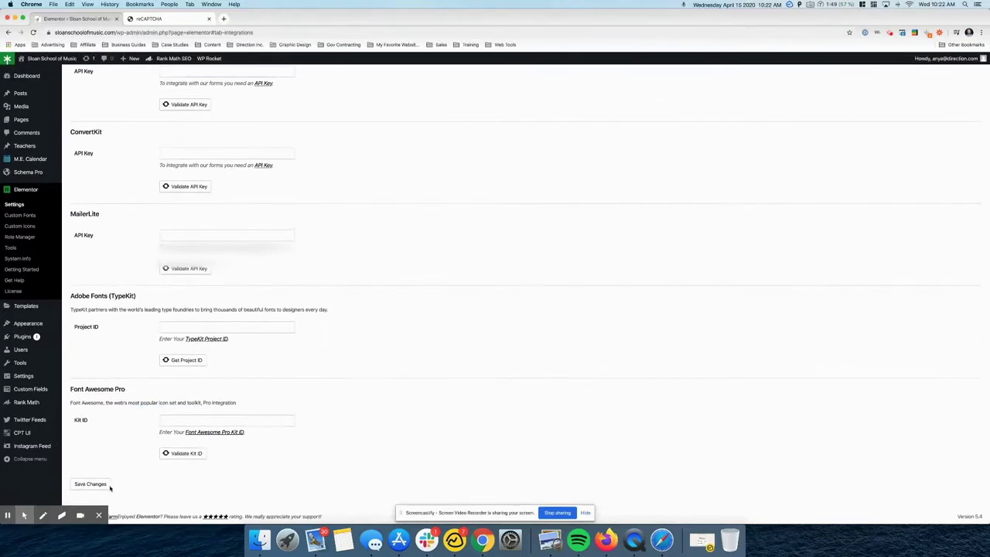
{"action": "left_click", "coordinate": [87, 478]}
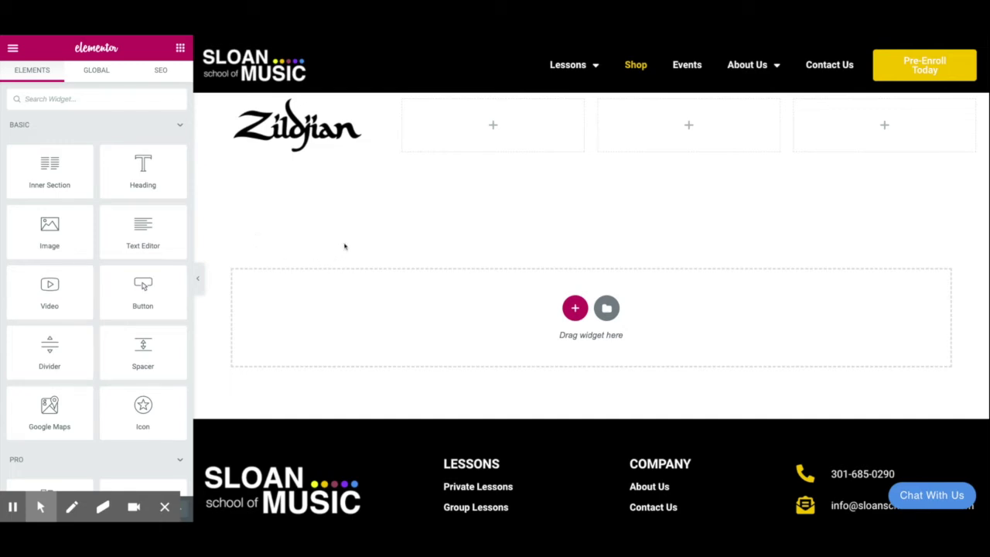
Place a Form widget into the empty Elementor section.
{"action": "scroll", "coordinate": [88, 248], "scroll_direction": "down", "scroll_amount": 3}
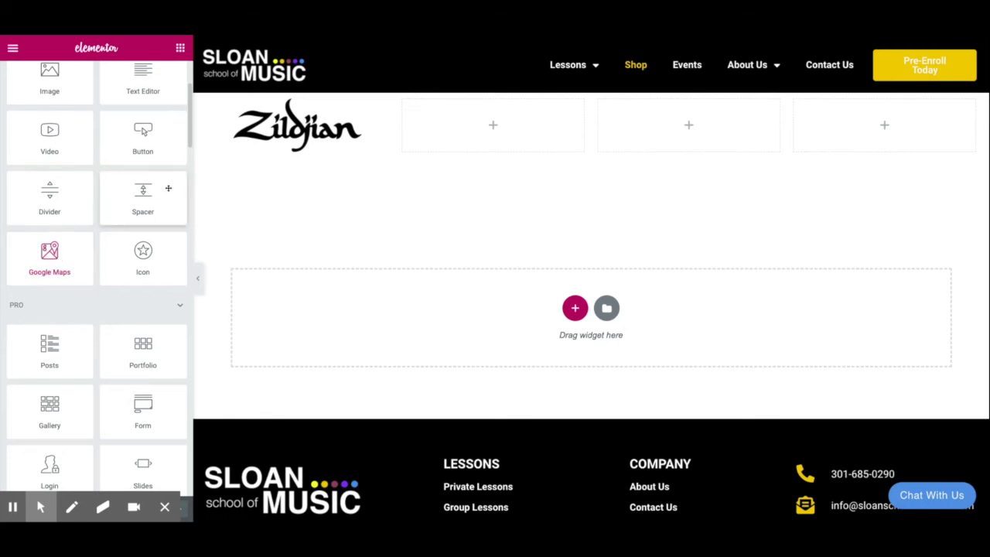
{"action": "left_click", "coordinate": [132, 420]}
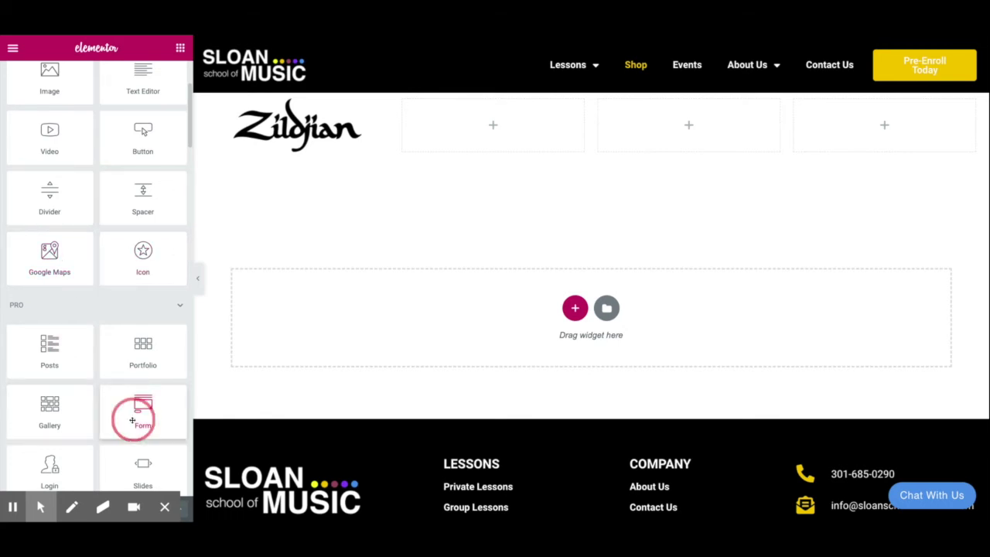
{"action": "left_click_drag", "start_coordinate": [336, 275], "coordinate": [358, 297]}
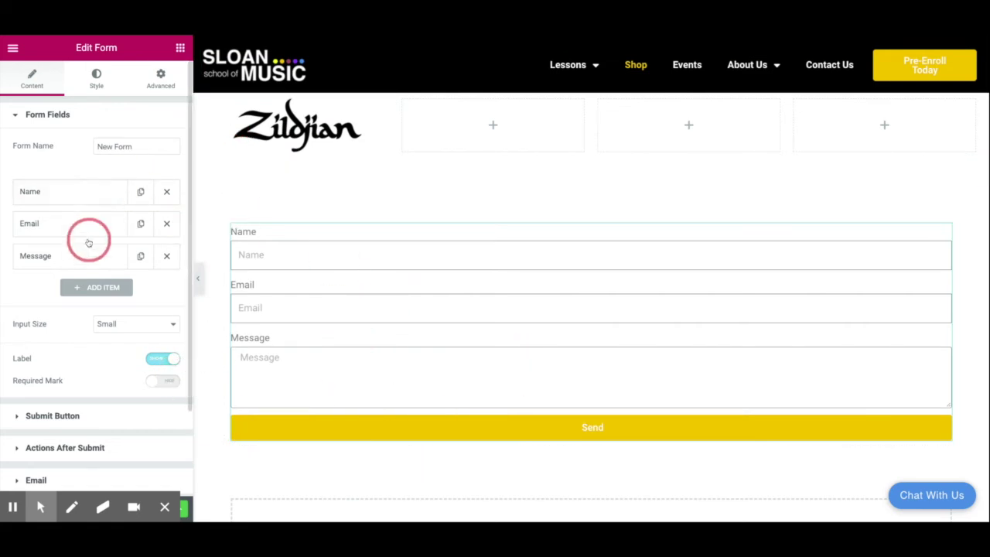
Add a fourth form field of type reCAPTCHA V3 with the label 'Recaptcha'.
{"action": "left_click", "coordinate": [102, 288]}
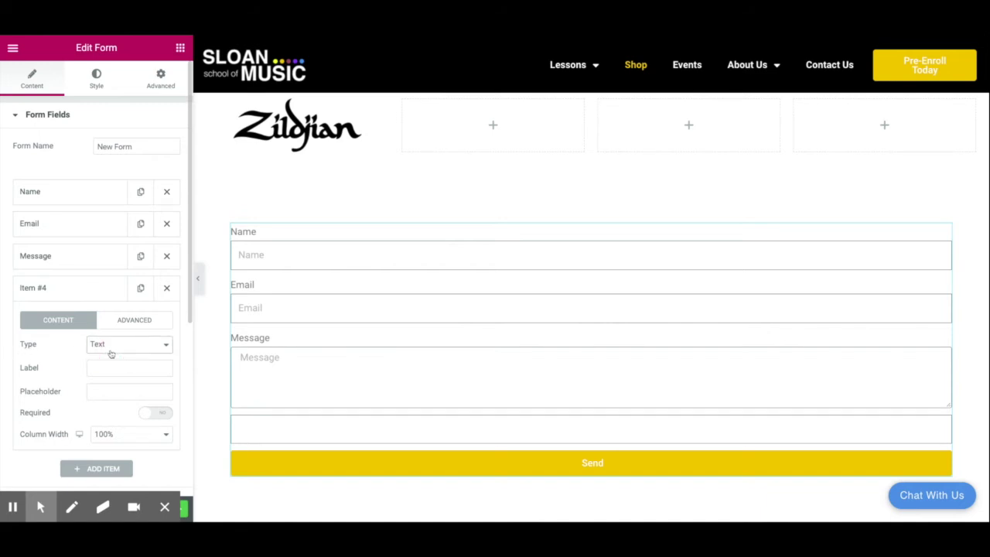
{"action": "left_click", "coordinate": [111, 353]}
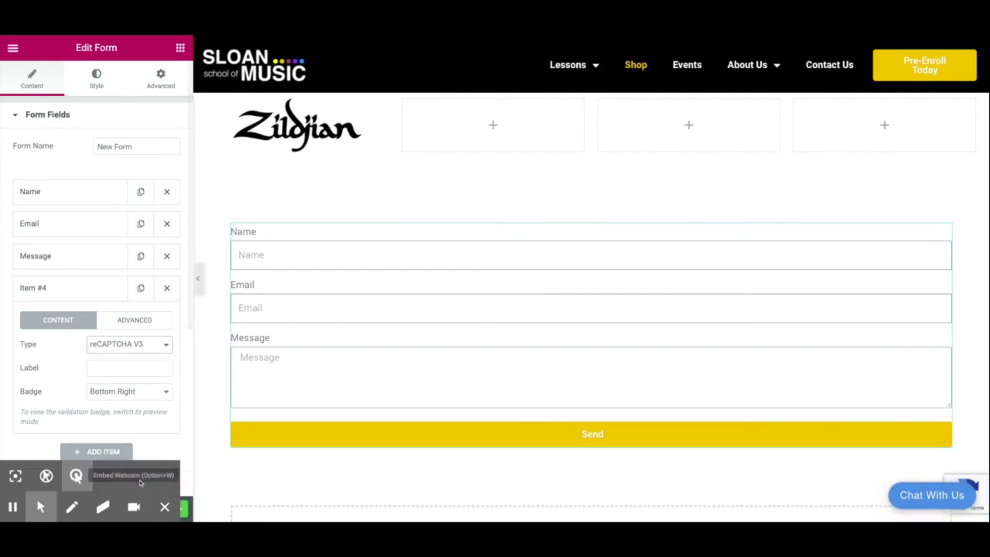
{"action": "left_click", "coordinate": [40, 506]}
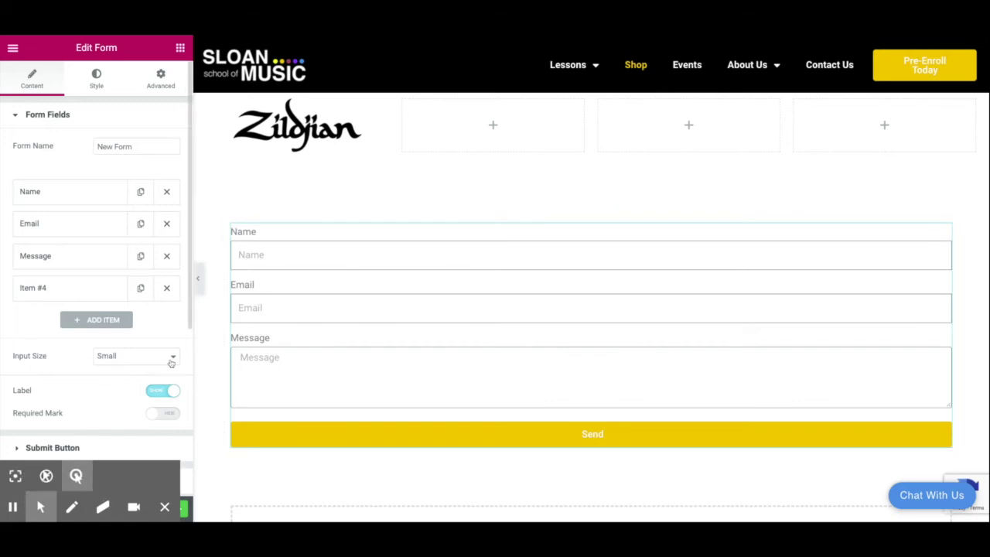
{"action": "left_click_drag", "start_coordinate": [197, 302], "coordinate": [327, 293]}
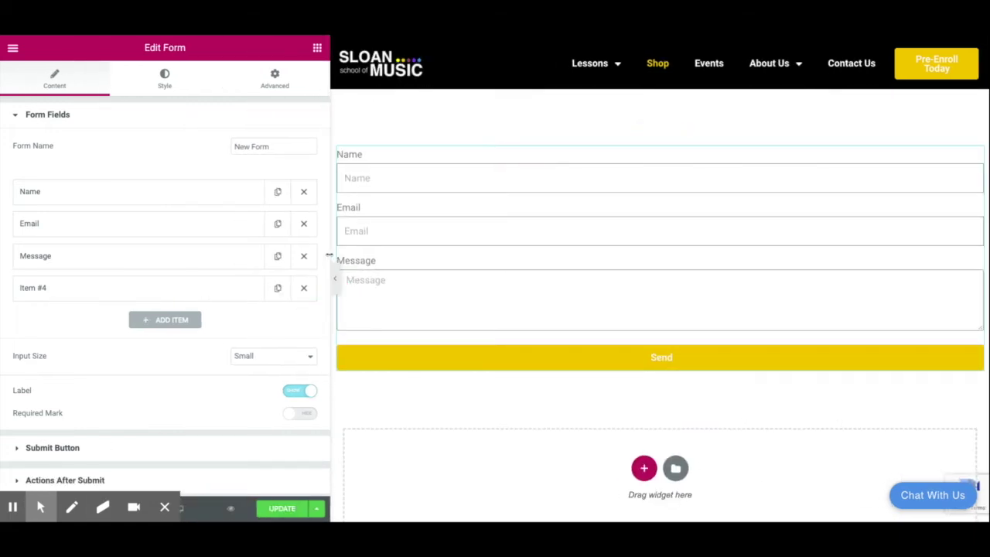
{"action": "left_click_drag", "start_coordinate": [331, 255], "coordinate": [213, 259]}
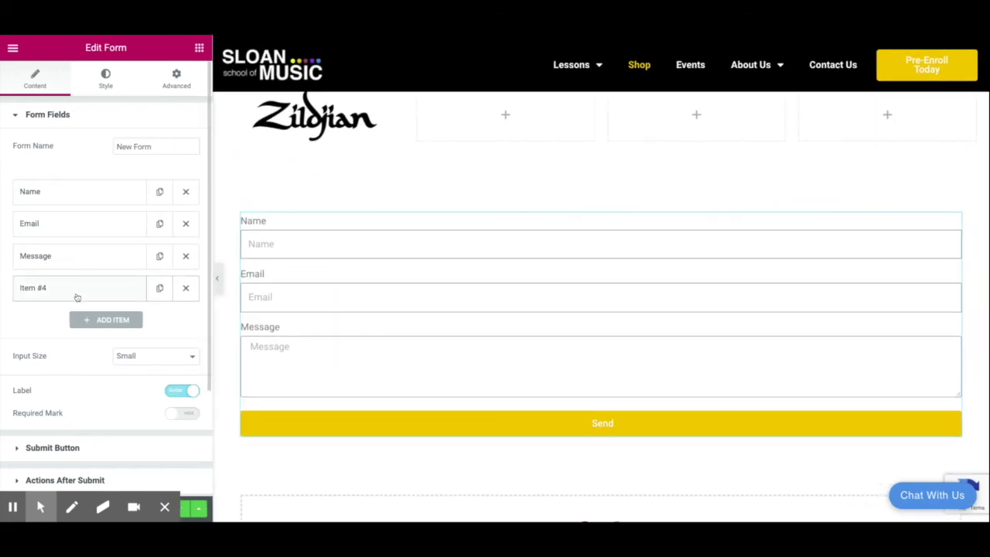
{"action": "left_click", "coordinate": [75, 294]}
{"action": "left_click", "coordinate": [150, 368]}
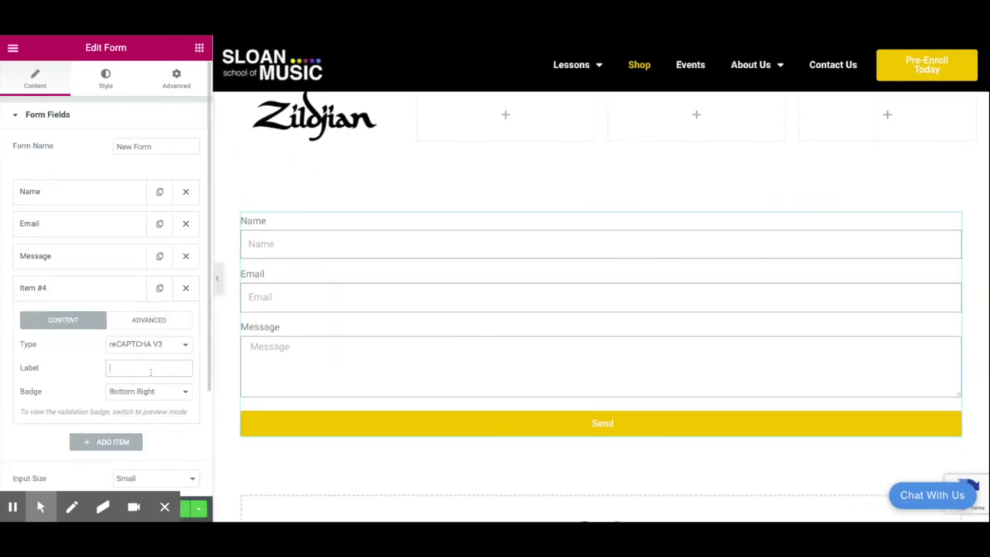
{"action": "type", "text": "Recaptcha"}
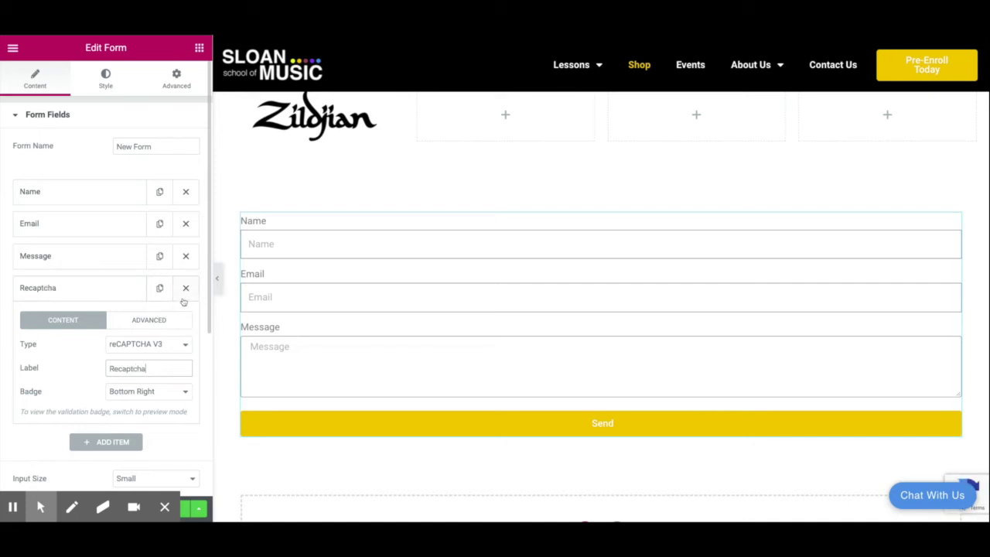
{"action": "left_click", "coordinate": [32, 295]}
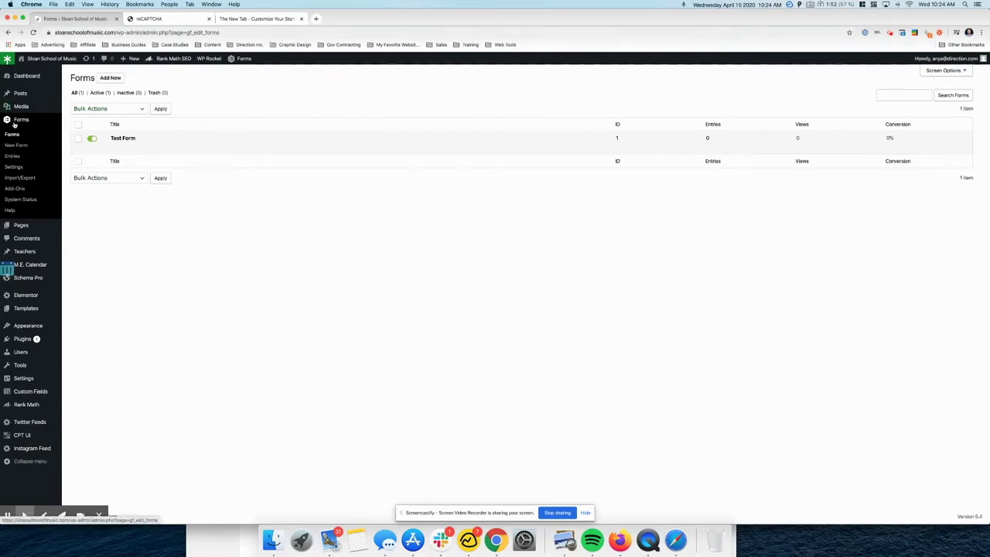
Open Gravity Forms settings and paste the reCAPTCHA site key into the Site Key field.
{"action": "left_click", "coordinate": [14, 166]}
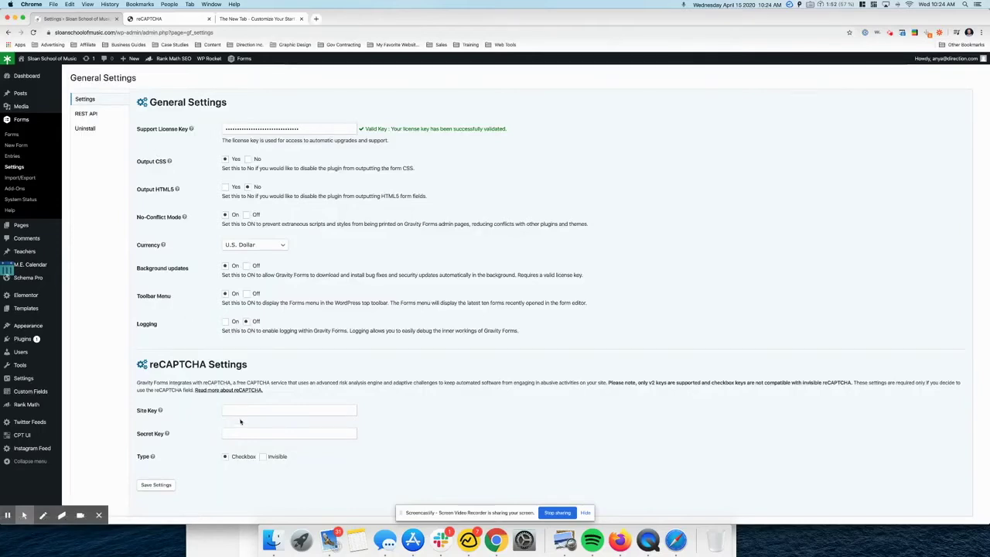
{"action": "scroll", "coordinate": [224, 414], "scroll_direction": "down", "scroll_amount": 1}
{"action": "left_click", "coordinate": [232, 388]}
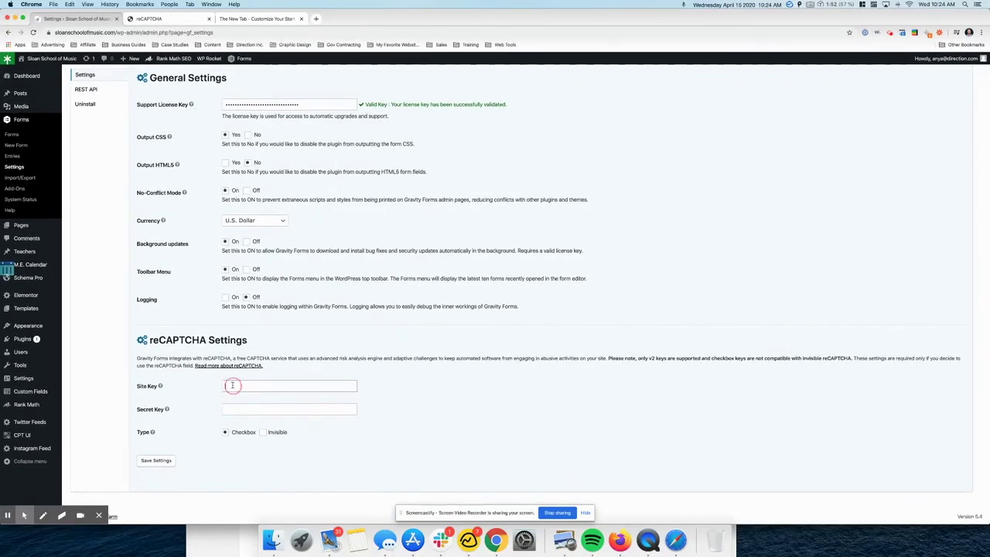
{"action": "left_click", "coordinate": [154, 20]}
{"action": "left_click", "coordinate": [77, 173]}
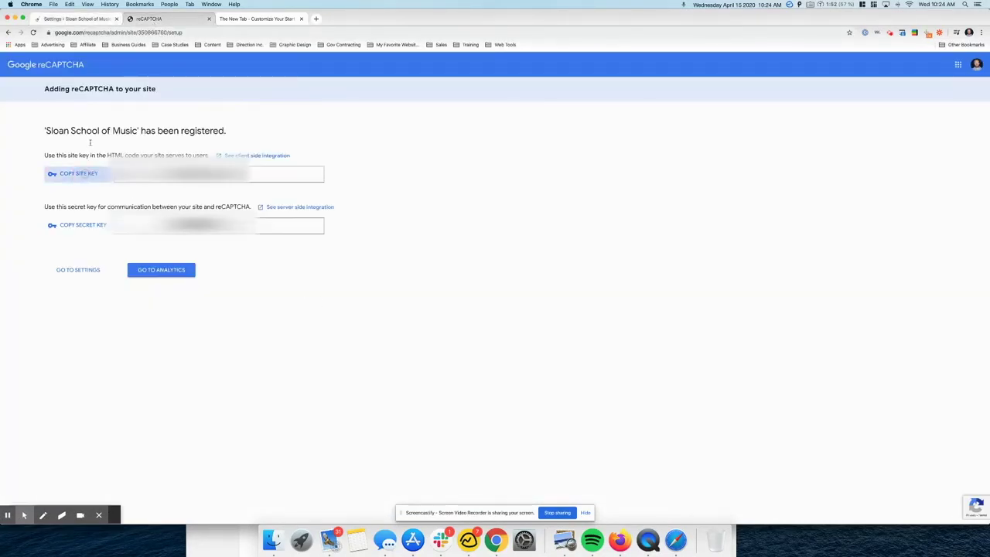
{"action": "left_click", "coordinate": [75, 19]}
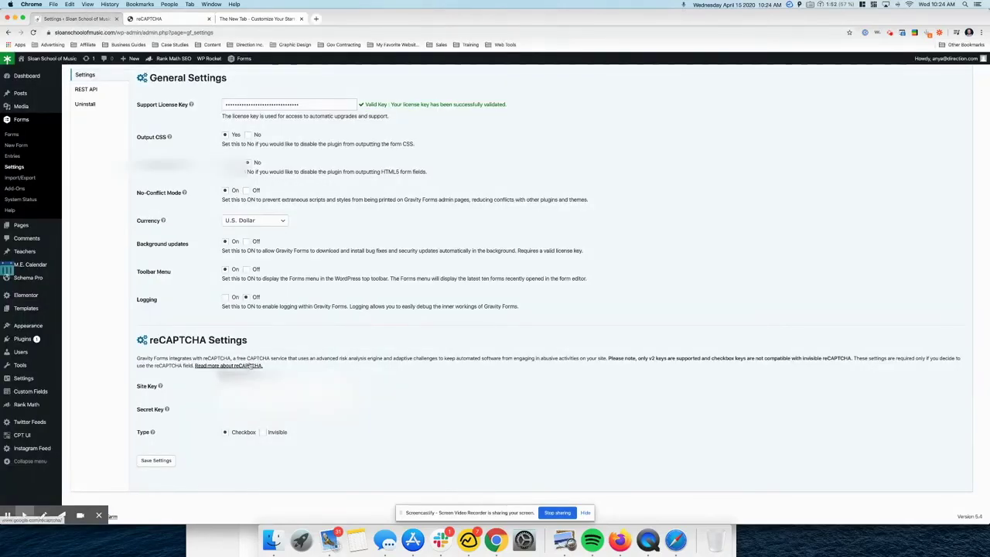
{"action": "key", "text": "super+v"}
Copy the reCAPTCHA secret key and bring it back to the Gravity Forms settings.
{"action": "left_click", "coordinate": [154, 20]}
{"action": "left_click", "coordinate": [78, 225]}
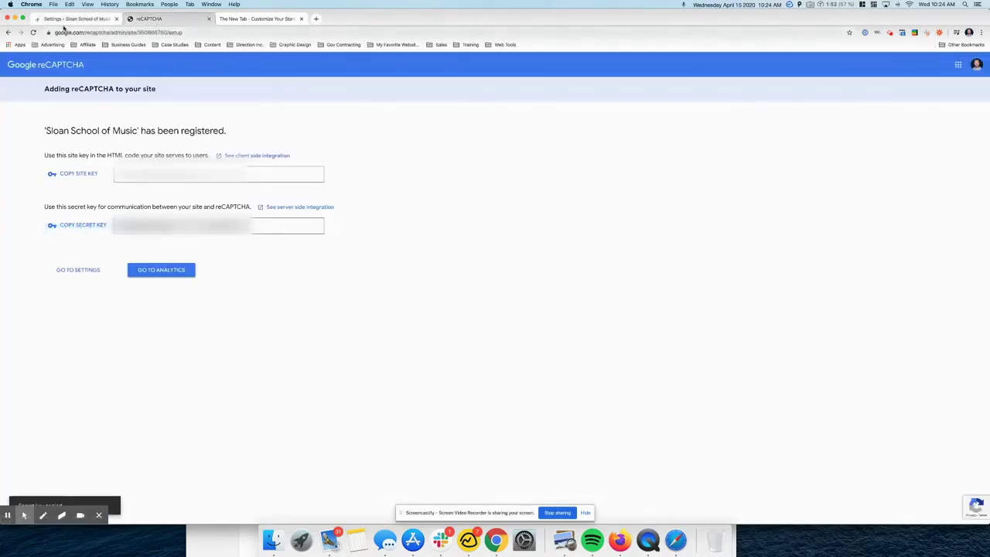
{"action": "left_click", "coordinate": [75, 19]}
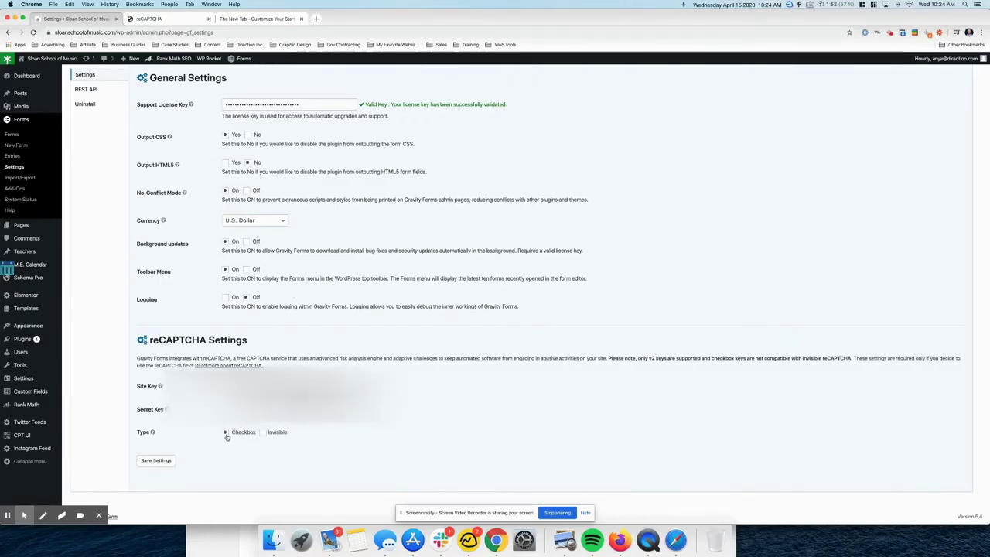
Set the Gravity Forms reCAPTCHA type to Invisible and save the settings.
{"action": "left_click", "coordinate": [271, 434]}
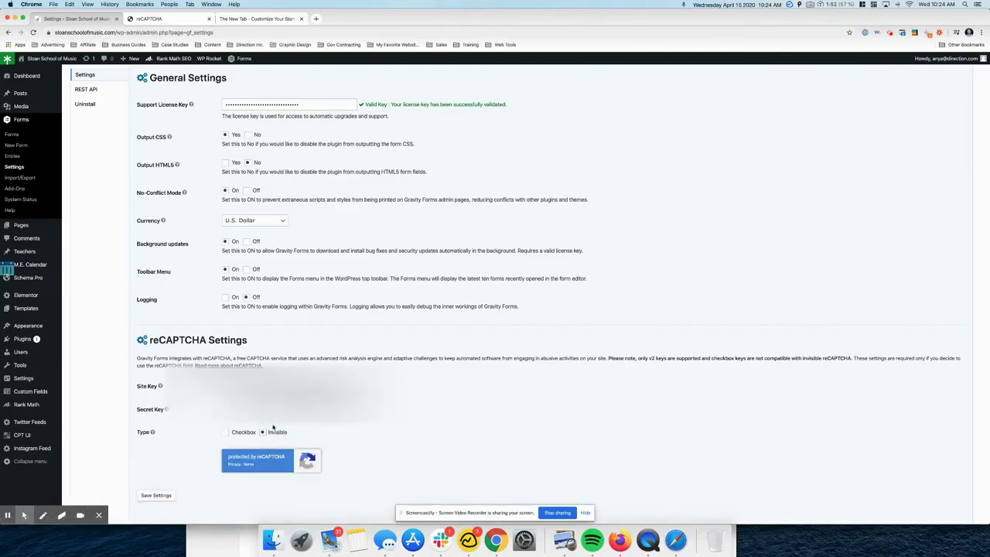
{"action": "scroll", "coordinate": [266, 441], "scroll_direction": "down", "scroll_amount": 1}
{"action": "left_click", "coordinate": [156, 460]}
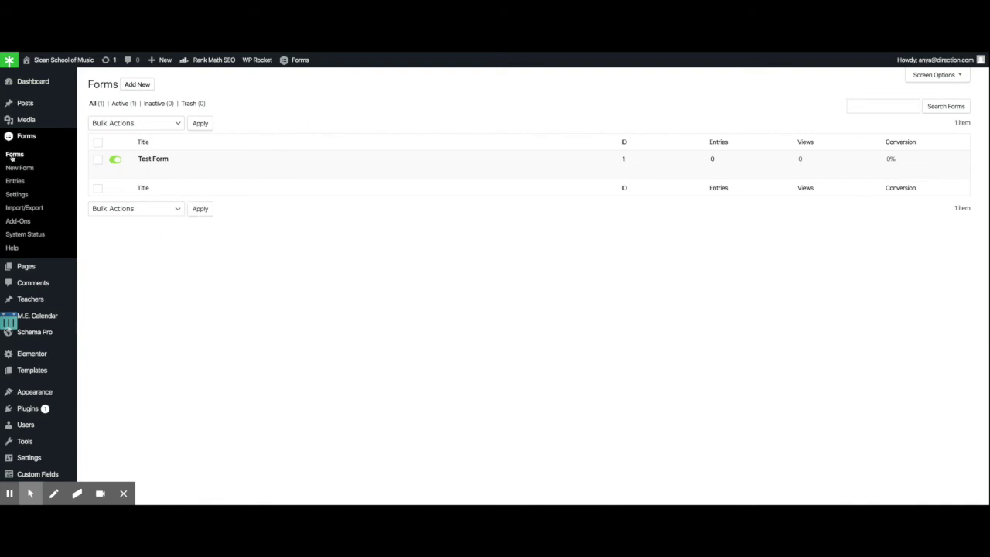
Edit Test Form and select its existing CAPTCHA field.
{"action": "mouse_move", "coordinate": [140, 158]}
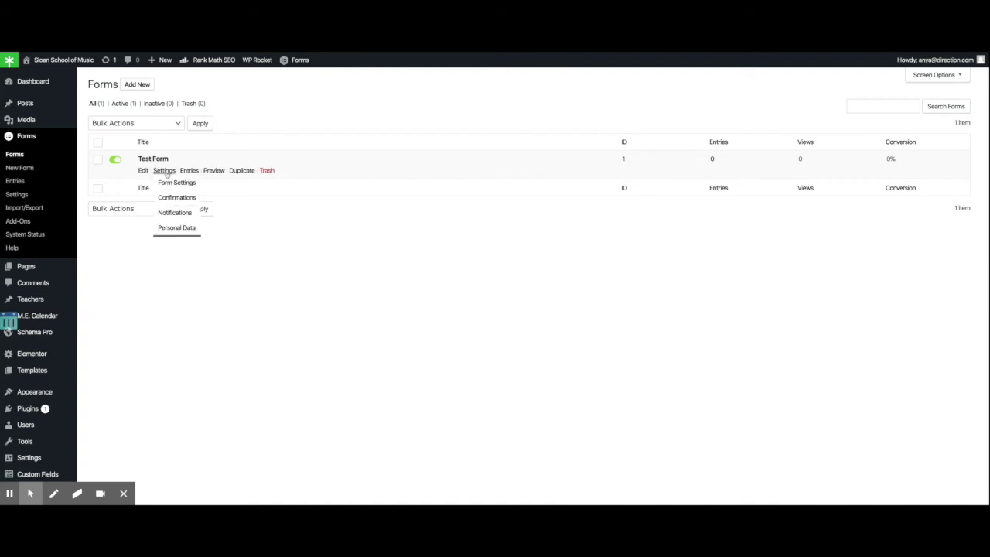
{"action": "left_click", "coordinate": [143, 170]}
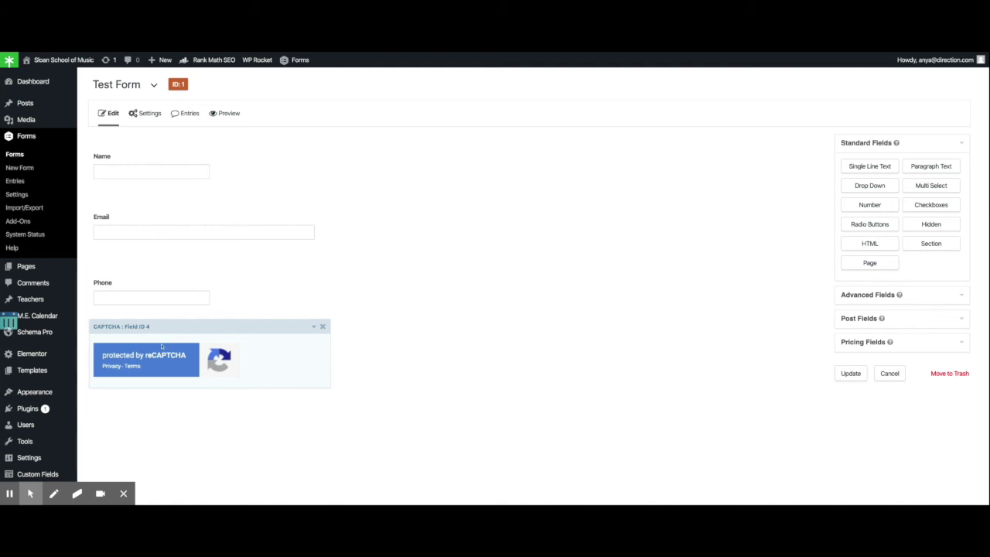
{"action": "left_click", "coordinate": [162, 346]}
Delete the old CAPTCHA field and drop a new CAPTCHA from Advanced Fields below Phone.
{"action": "left_click", "coordinate": [324, 327]}
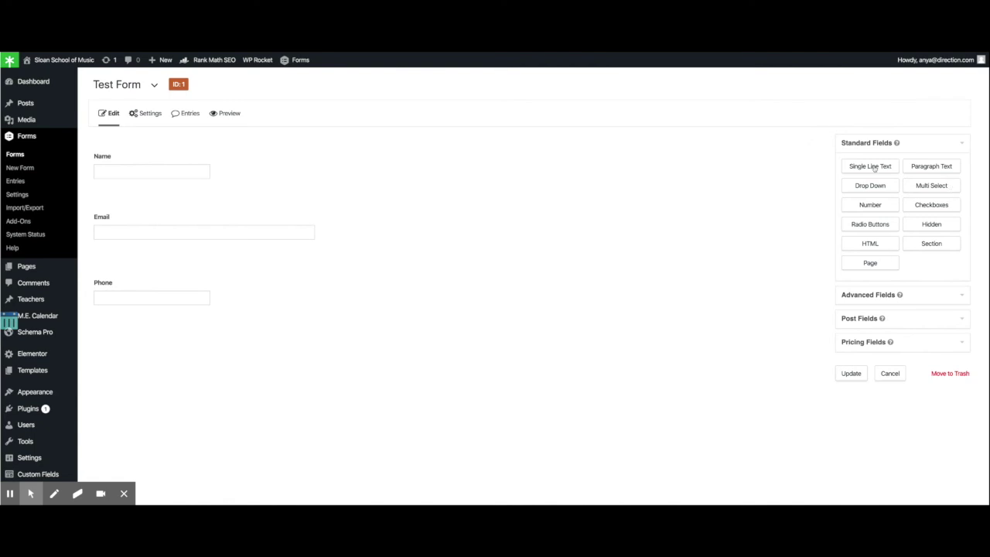
{"action": "left_click", "coordinate": [867, 294]}
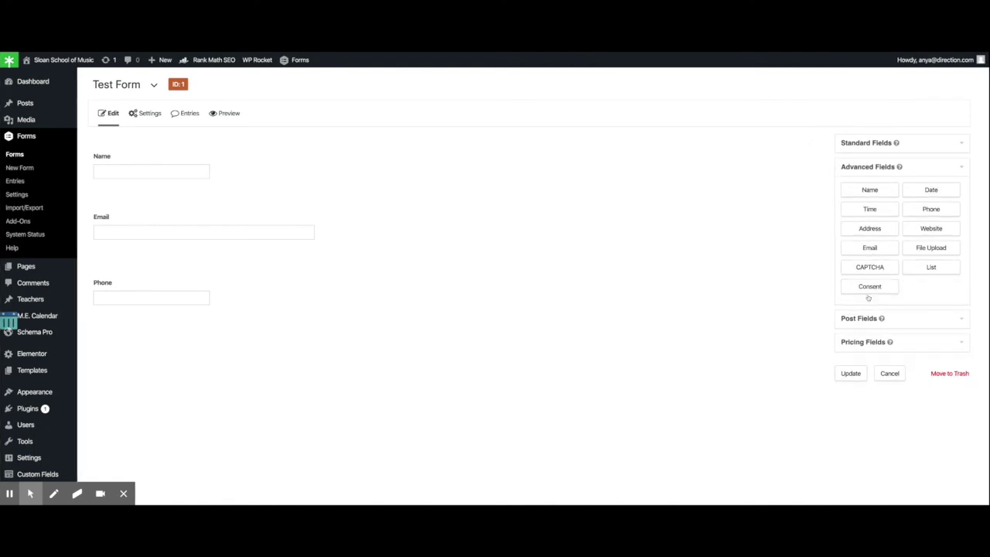
{"action": "left_click_drag", "start_coordinate": [869, 267], "coordinate": [143, 320]}
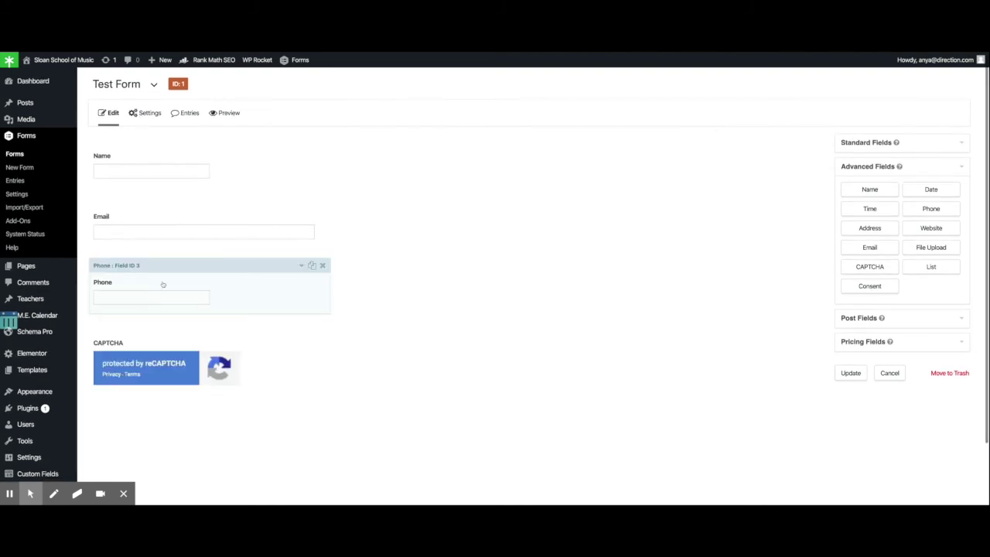
{"action": "scroll", "coordinate": [193, 286], "scroll_direction": "down", "scroll_amount": 2}
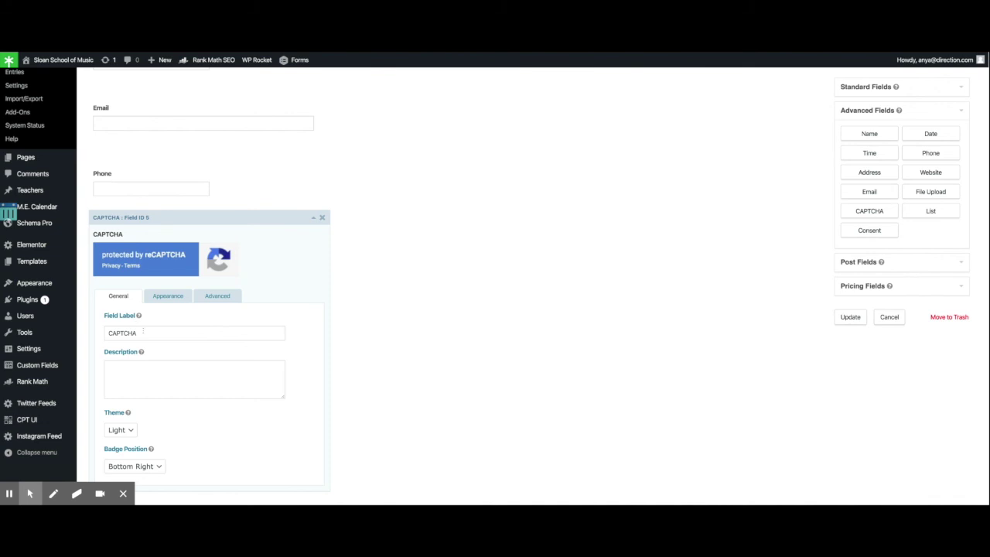
{"action": "left_click_drag", "start_coordinate": [143, 331], "coordinate": [82, 328]}
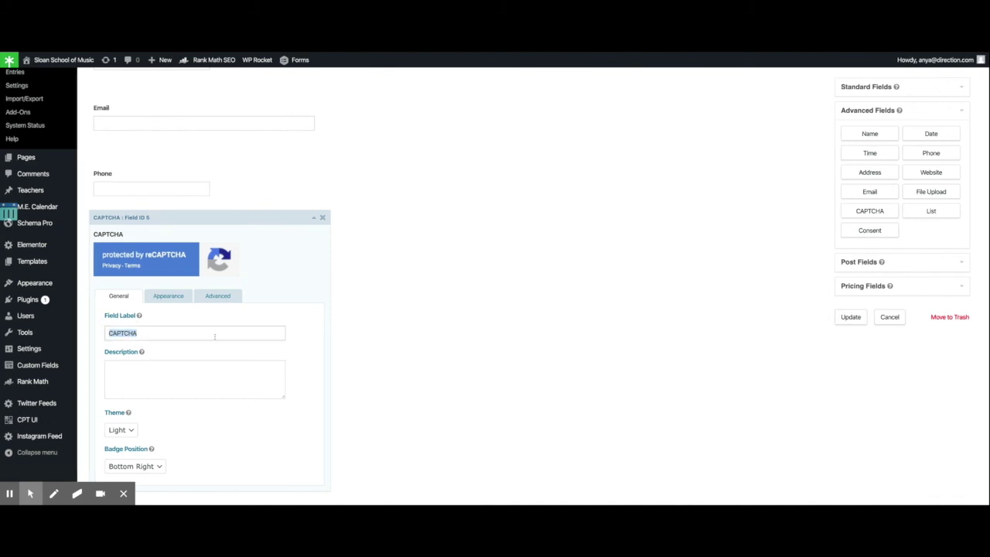
Clear the CAPTCHA field's label and set its Field Label Visibility to Hidden.
{"action": "key", "text": "BackSpace"}
{"action": "scroll", "coordinate": [216, 340], "scroll_direction": "down", "scroll_amount": 1}
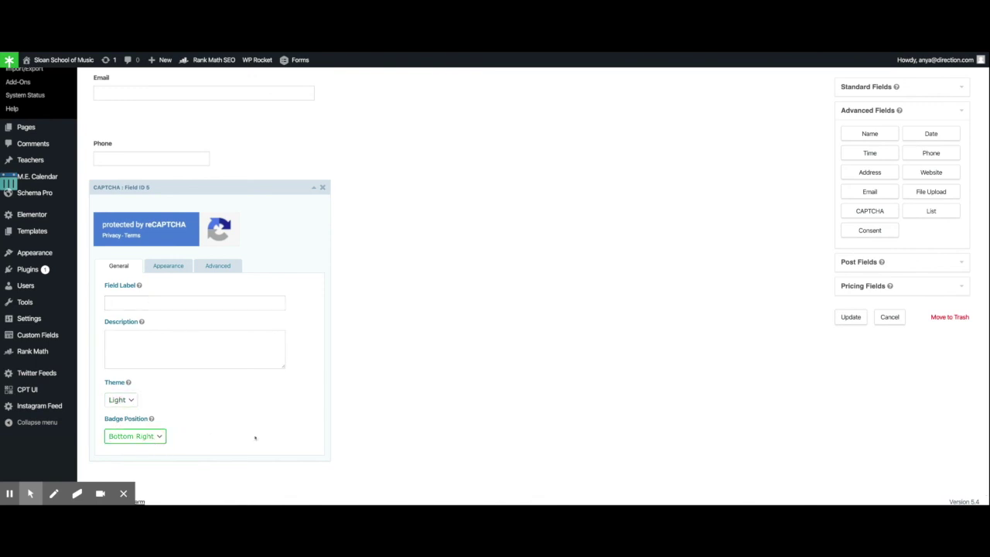
{"action": "left_click", "coordinate": [169, 267]}
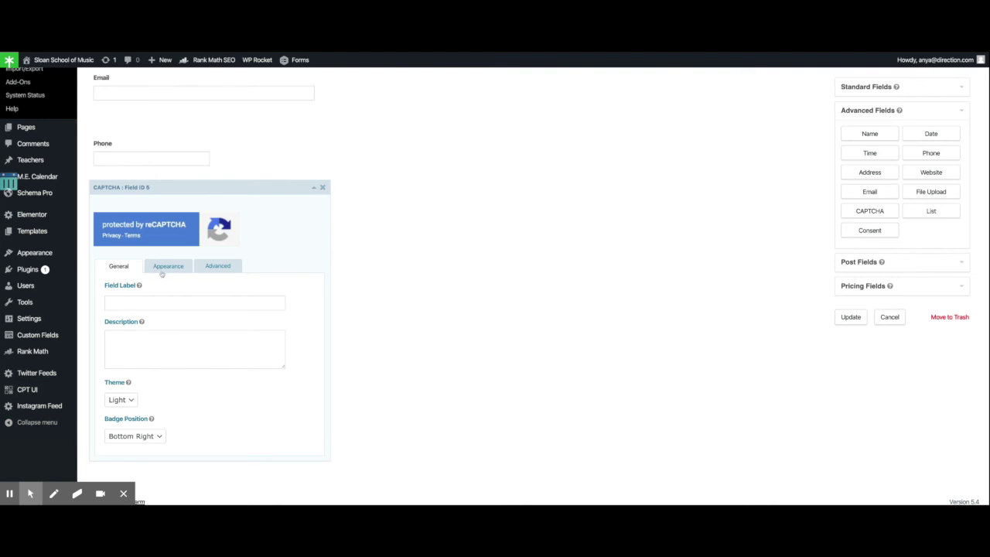
{"action": "left_click", "coordinate": [163, 270]}
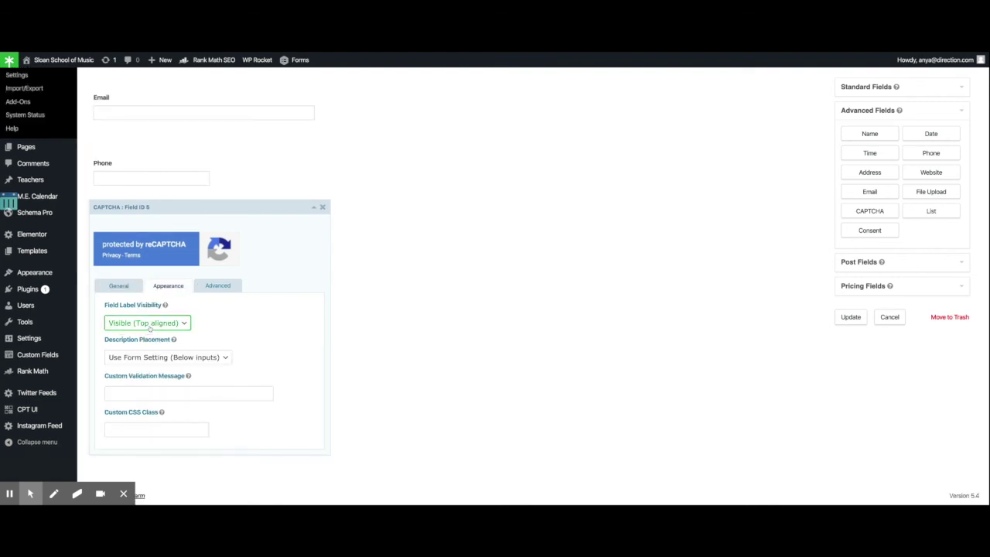
{"action": "left_click", "coordinate": [147, 323]}
{"action": "left_click", "coordinate": [145, 276]}
{"action": "left_click", "coordinate": [145, 245]}
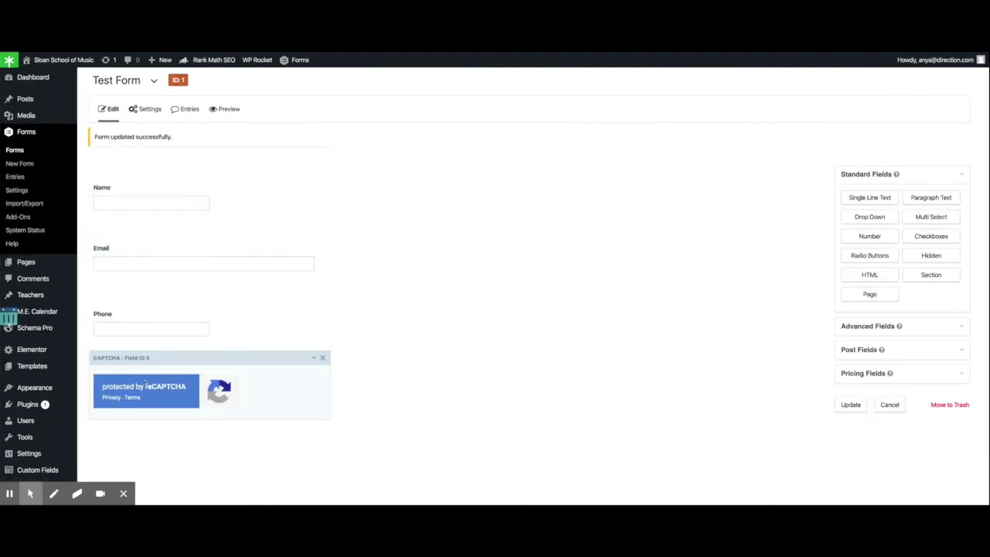
{"action": "scroll", "coordinate": [495, 278], "scroll_direction": "up", "scroll_amount": 1}
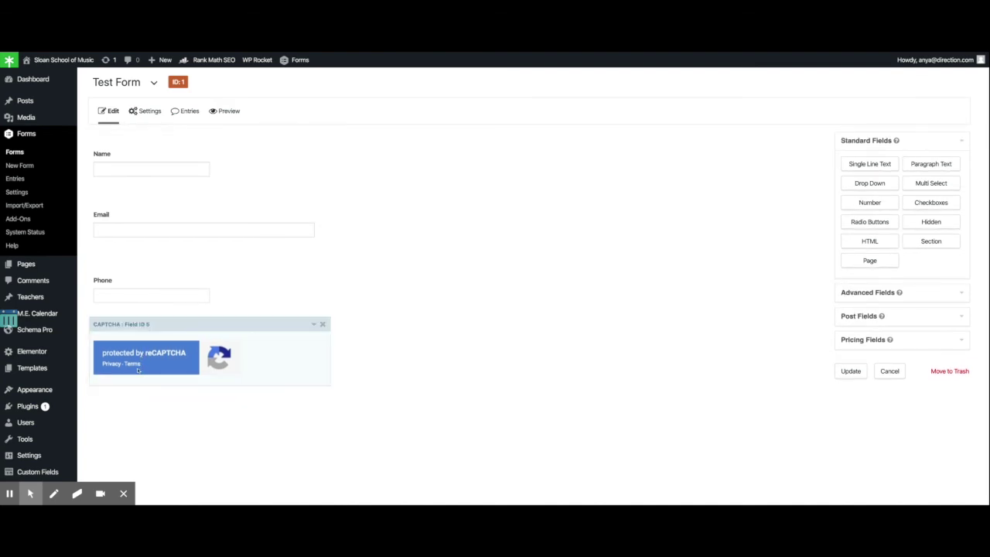
{"action": "scroll", "coordinate": [134, 374], "scroll_direction": "up", "scroll_amount": 1}
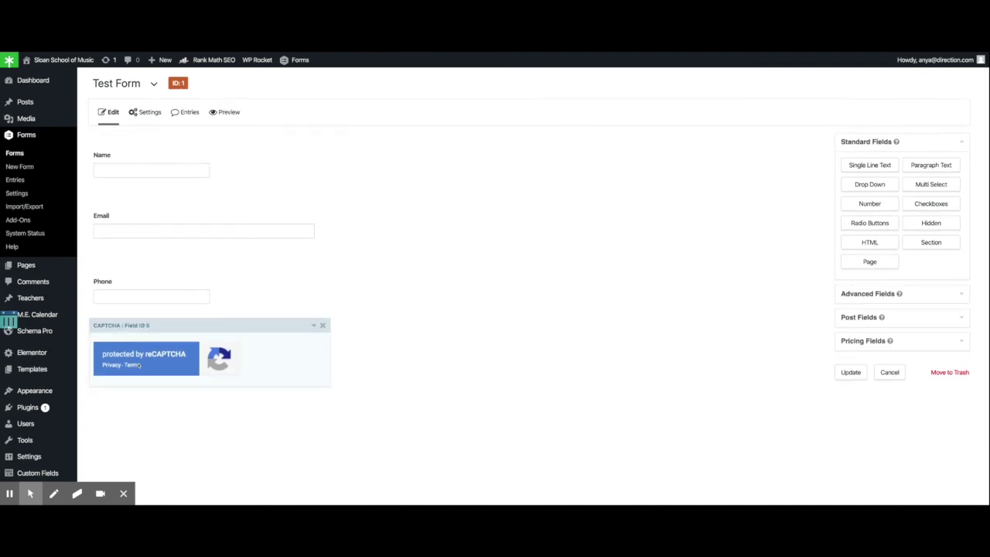